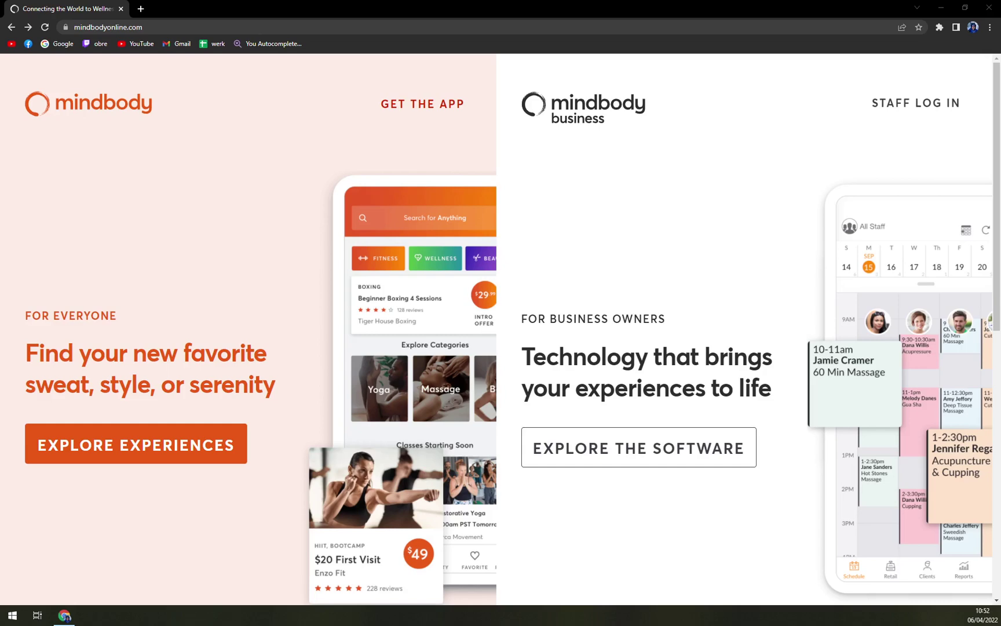
{"action": "scroll", "coordinate": [355, 297], "scroll_direction": "down", "scroll_amount": 1}
{"action": "scroll", "coordinate": [355, 297], "scroll_direction": "down", "scroll_amount": 3}
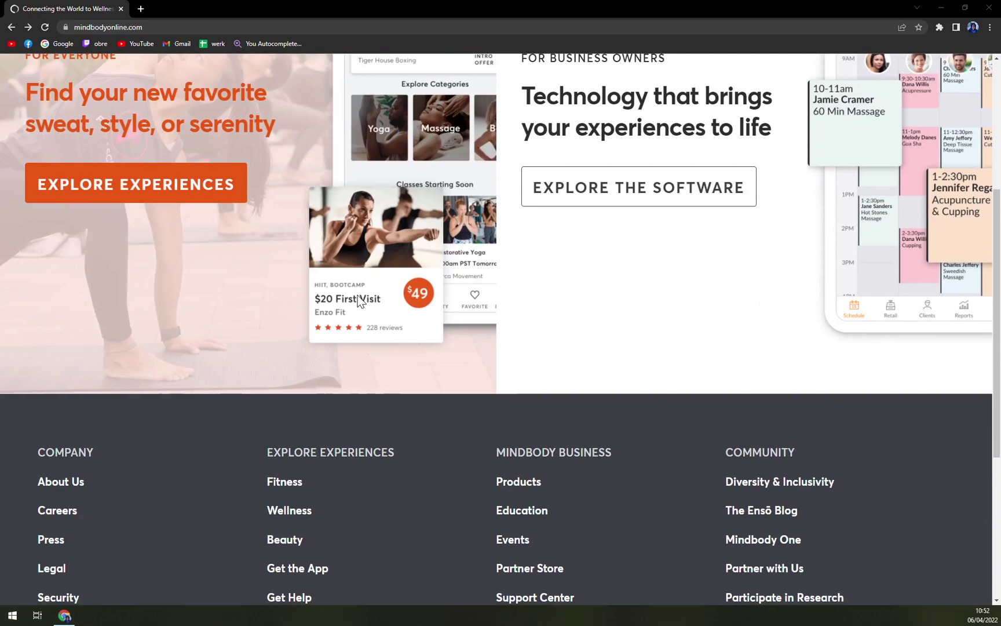
{"action": "scroll", "coordinate": [357, 298], "scroll_direction": "down", "scroll_amount": 2}
{"action": "scroll", "coordinate": [361, 302], "scroll_direction": "down", "scroll_amount": 1}
{"action": "scroll", "coordinate": [361, 301], "scroll_direction": "up", "scroll_amount": 1}
{"action": "scroll", "coordinate": [376, 296], "scroll_direction": "up", "scroll_amount": 1}
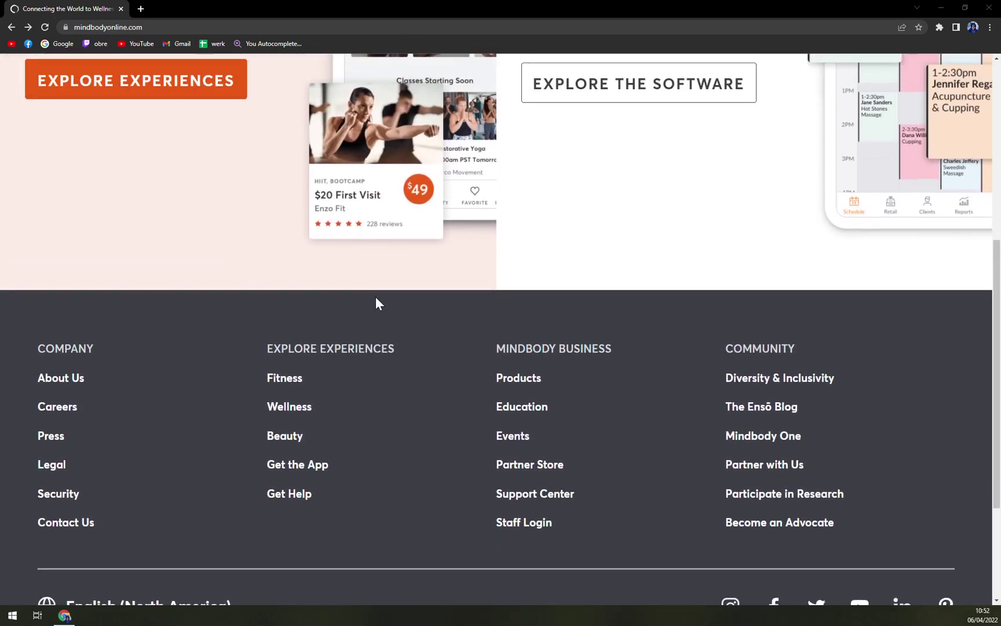
{"action": "scroll", "coordinate": [377, 301], "scroll_direction": "up", "scroll_amount": 1}
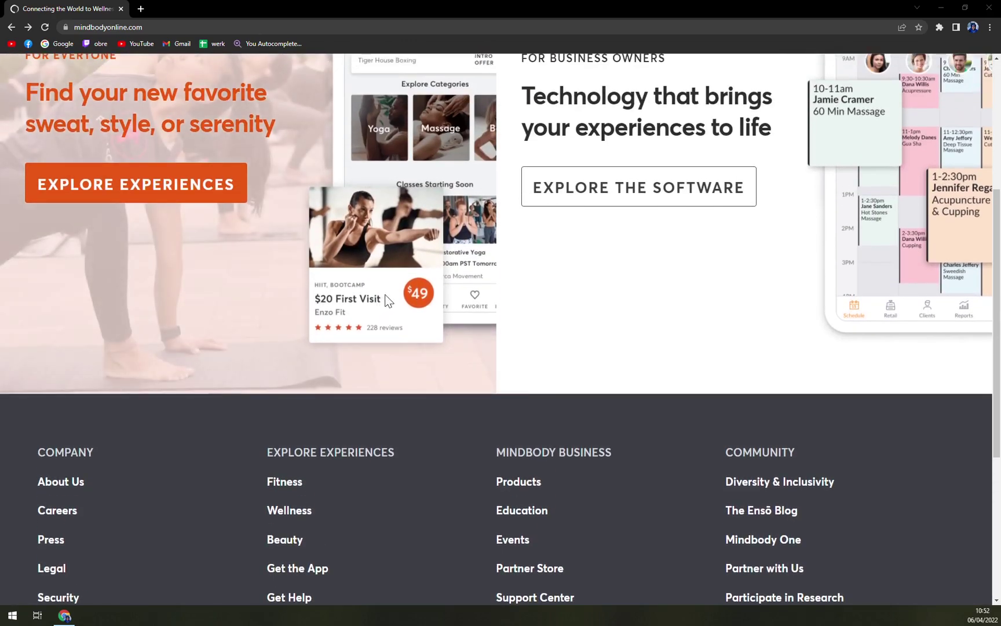
{"action": "scroll", "coordinate": [383, 294], "scroll_direction": "up", "scroll_amount": 1}
{"action": "scroll", "coordinate": [387, 292], "scroll_direction": "up", "scroll_amount": 2}
{"action": "scroll", "coordinate": [386, 292], "scroll_direction": "up", "scroll_amount": 1}
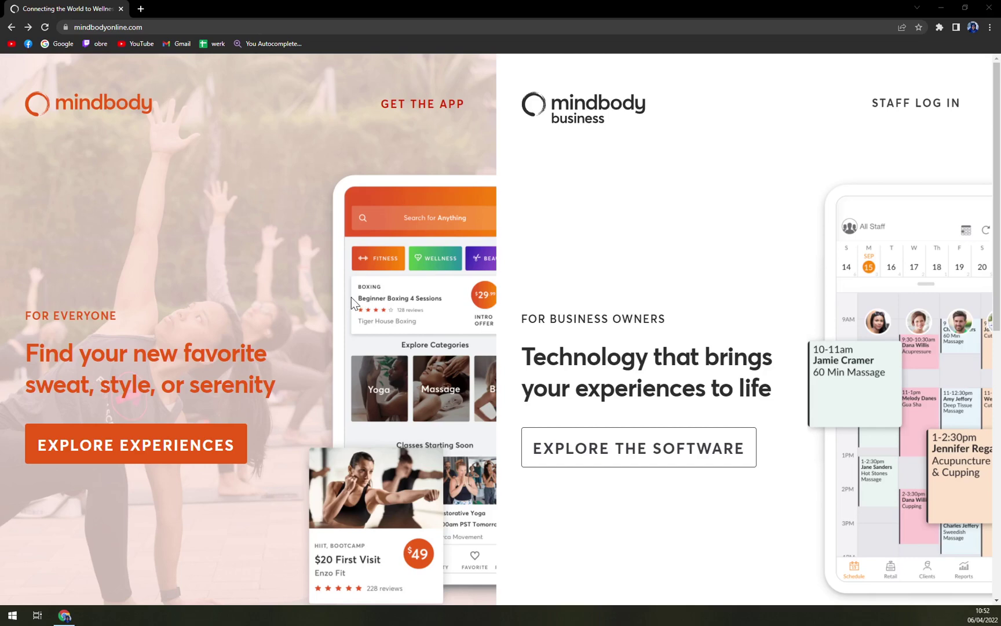
{"action": "scroll", "coordinate": [351, 297], "scroll_direction": "down", "scroll_amount": 2}
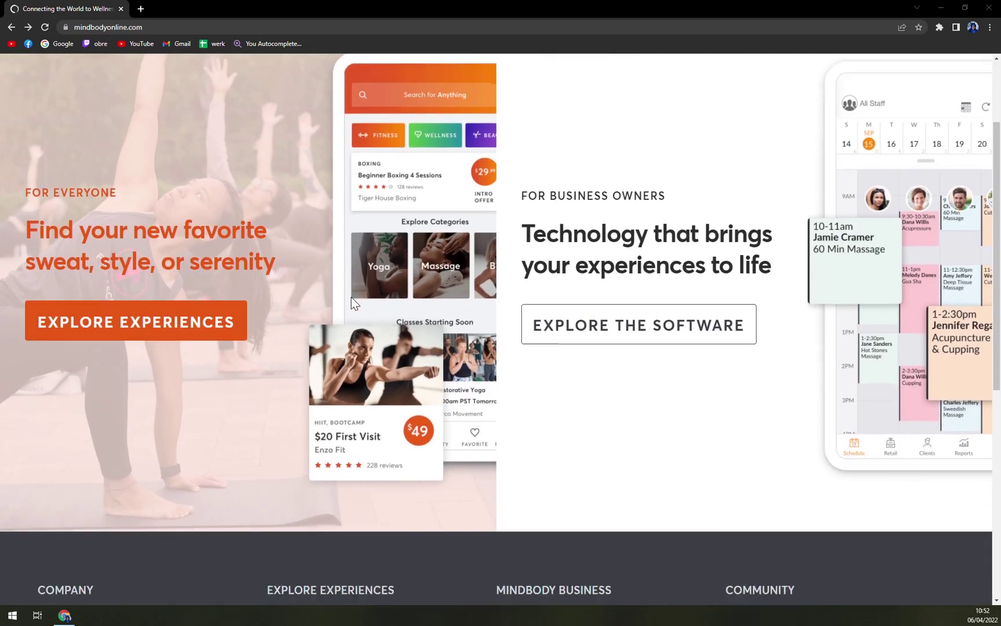
{"action": "scroll", "coordinate": [352, 297], "scroll_direction": "down", "scroll_amount": 1}
{"action": "scroll", "coordinate": [352, 297], "scroll_direction": "down", "scroll_amount": 1}
{"action": "scroll", "coordinate": [351, 296], "scroll_direction": "down", "scroll_amount": 1}
{"action": "scroll", "coordinate": [351, 296], "scroll_direction": "down", "scroll_amount": 2}
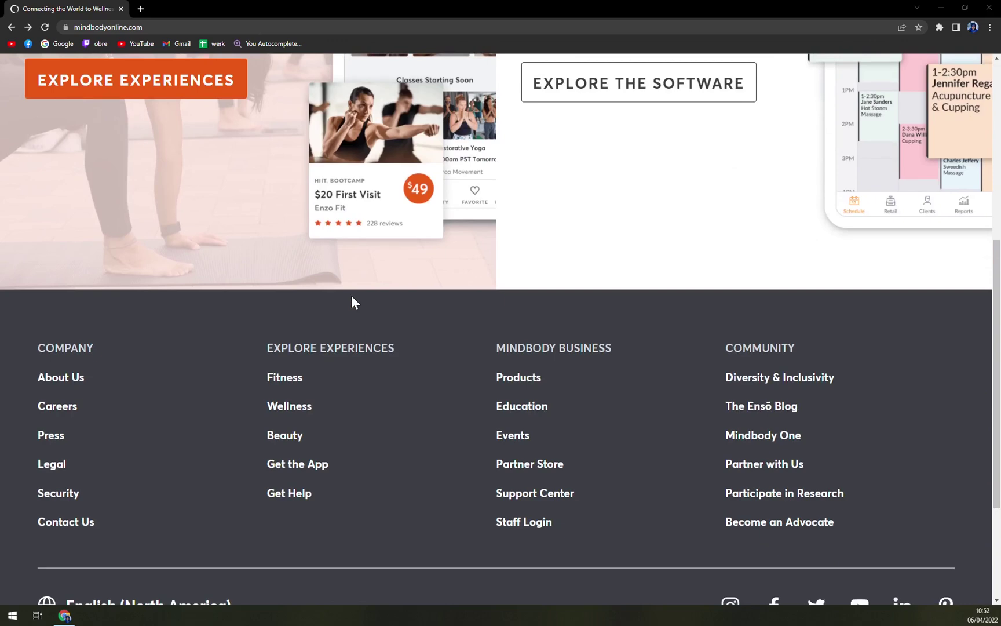
{"action": "scroll", "coordinate": [352, 295], "scroll_direction": "down", "scroll_amount": 1}
{"action": "scroll", "coordinate": [351, 299], "scroll_direction": "down", "scroll_amount": 2}
{"action": "scroll", "coordinate": [352, 298], "scroll_direction": "down", "scroll_amount": 1}
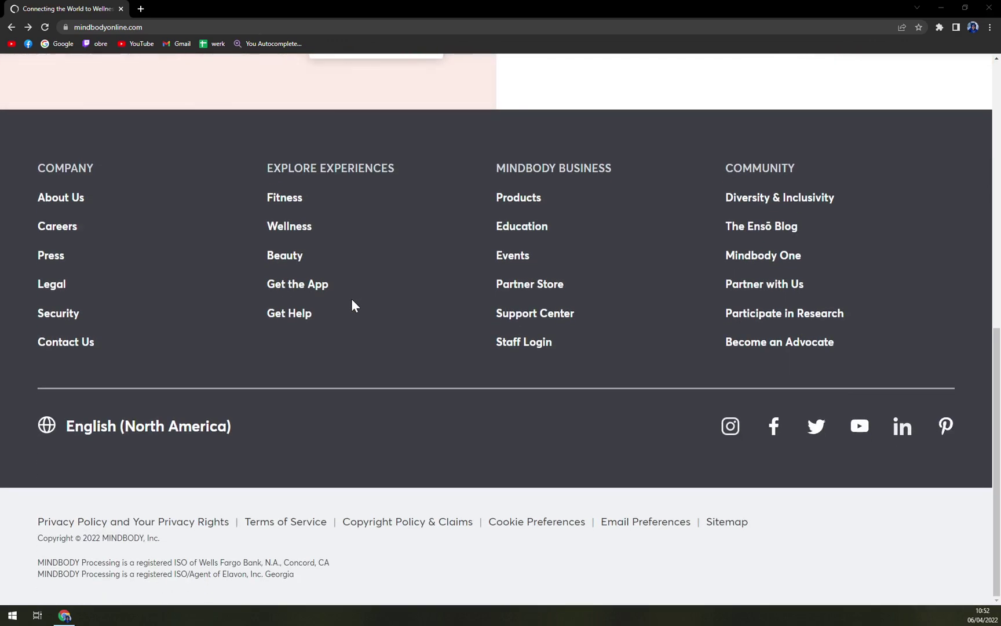
{"action": "scroll", "coordinate": [351, 298], "scroll_direction": "up", "scroll_amount": 5}
{"action": "scroll", "coordinate": [351, 299], "scroll_direction": "up", "scroll_amount": 3}
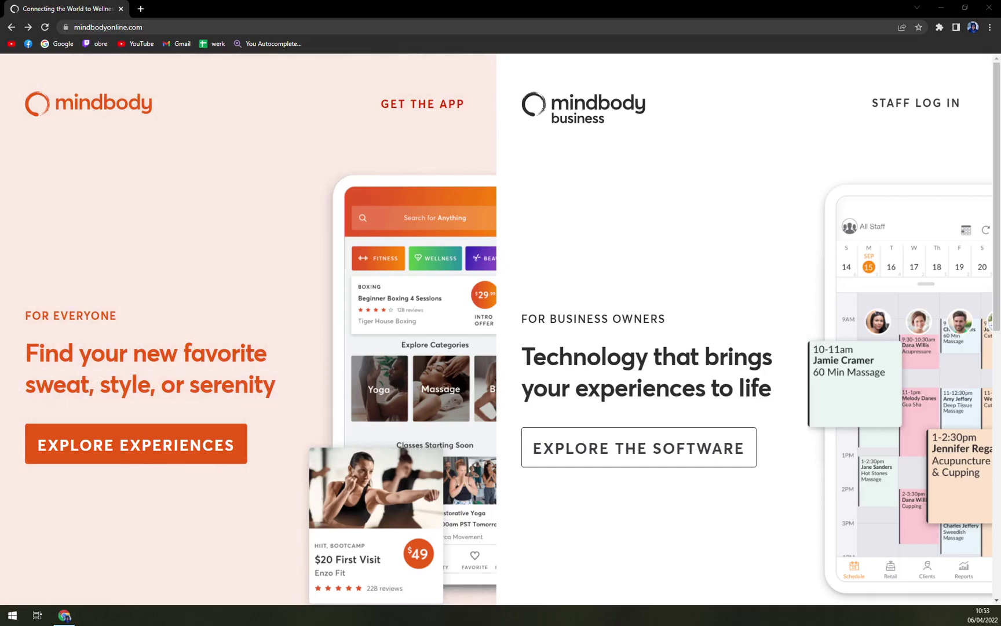
{"action": "scroll", "coordinate": [287, 295], "scroll_direction": "down", "scroll_amount": 5}
{"action": "scroll", "coordinate": [296, 334], "scroll_direction": "down", "scroll_amount": 3}
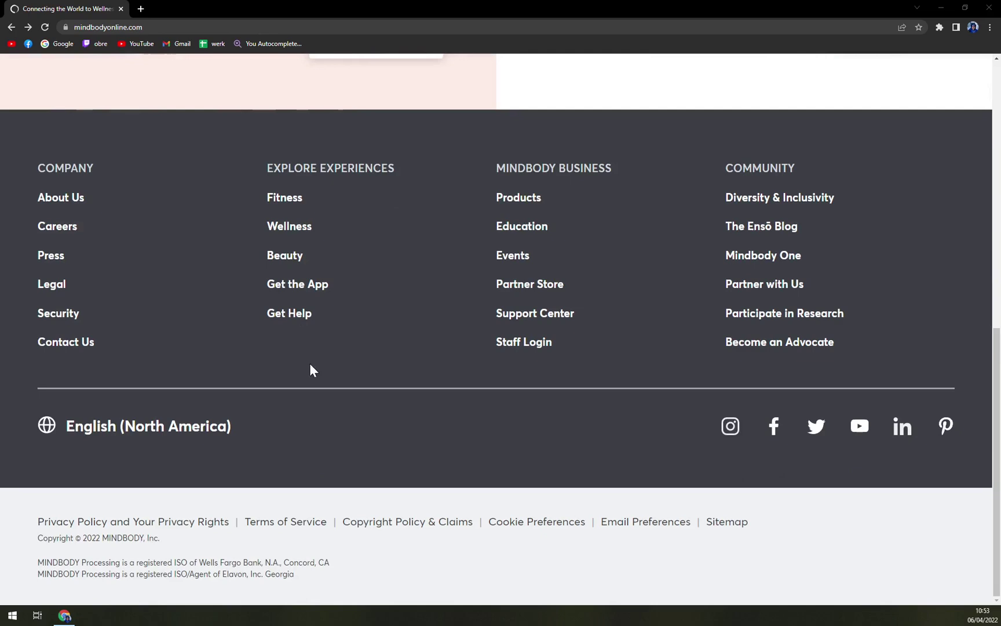
{"action": "scroll", "coordinate": [310, 365], "scroll_direction": "up", "scroll_amount": 5}
{"action": "scroll", "coordinate": [223, 152], "scroll_direction": "up", "scroll_amount": 3}
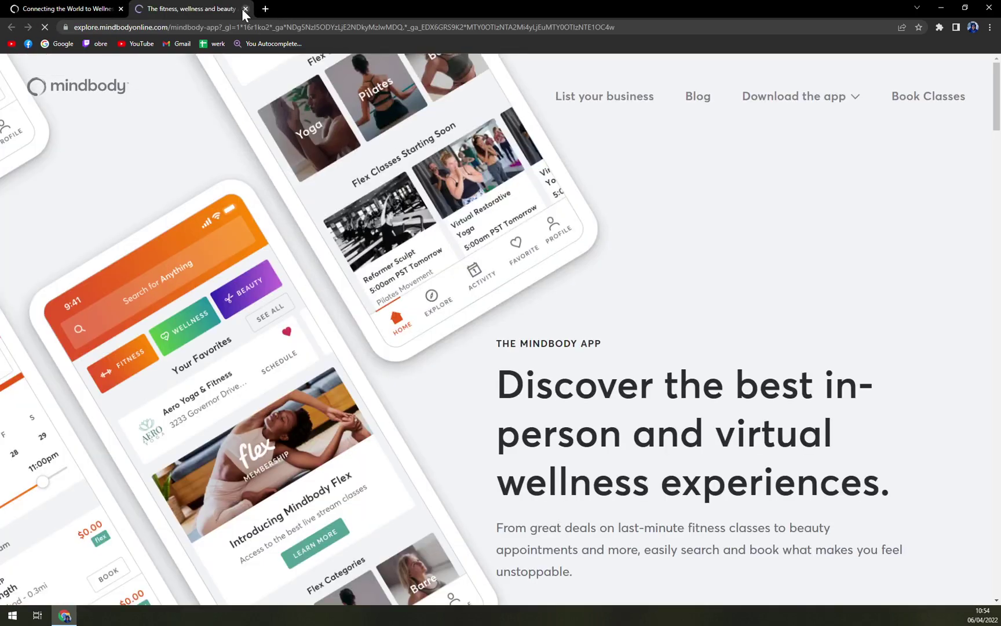
Close the Mindbody app tab and go to the Business site via Explore the Software.
{"action": "left_click", "coordinate": [244, 9]}
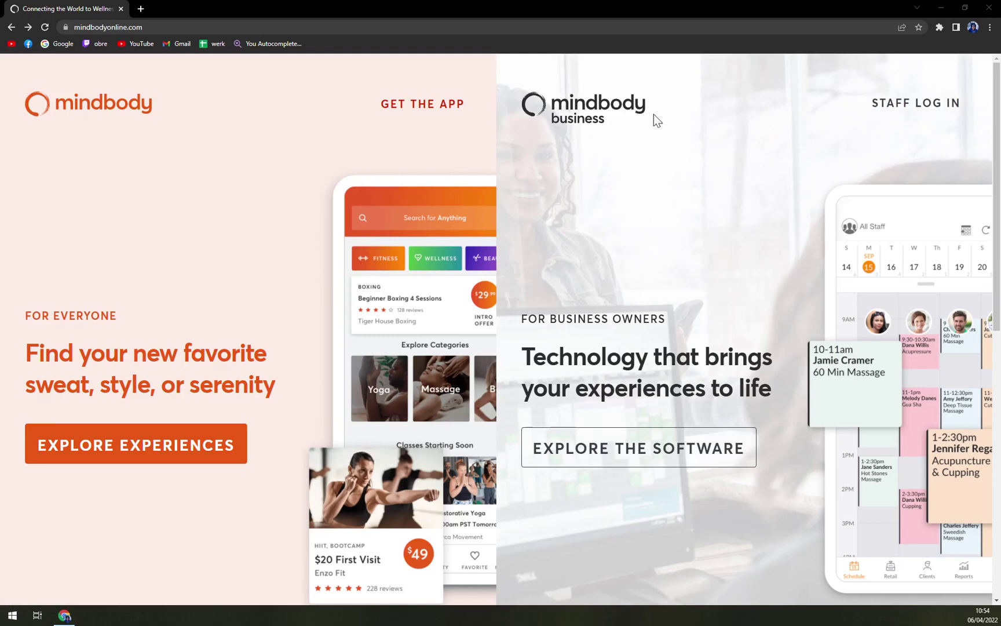
{"action": "left_click", "coordinate": [616, 464]}
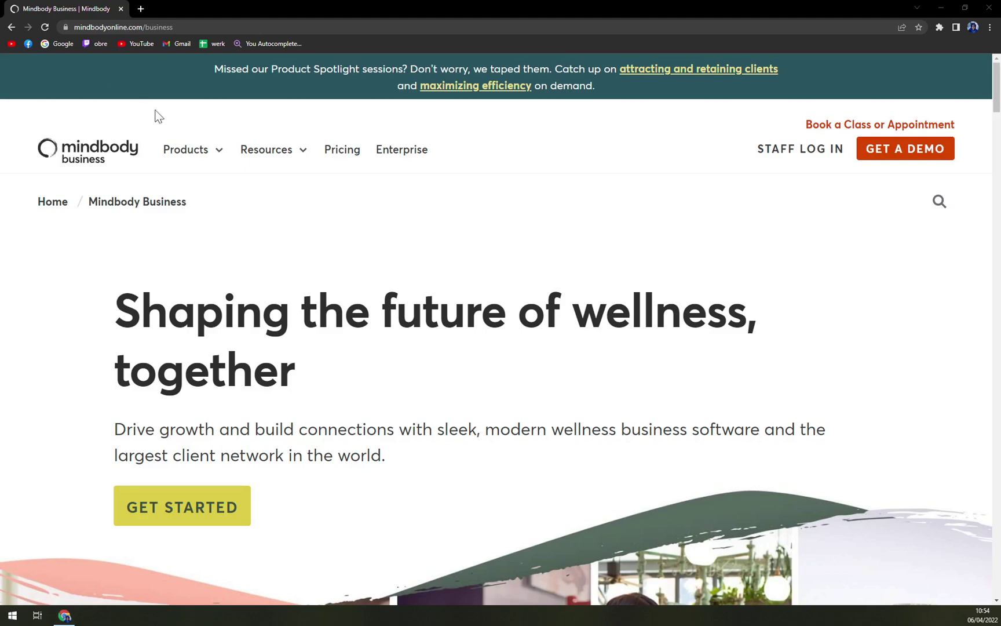
Open Pricing and highlight the Starter 129€ price and the Accelerate plan name.
{"action": "left_click", "coordinate": [339, 160]}
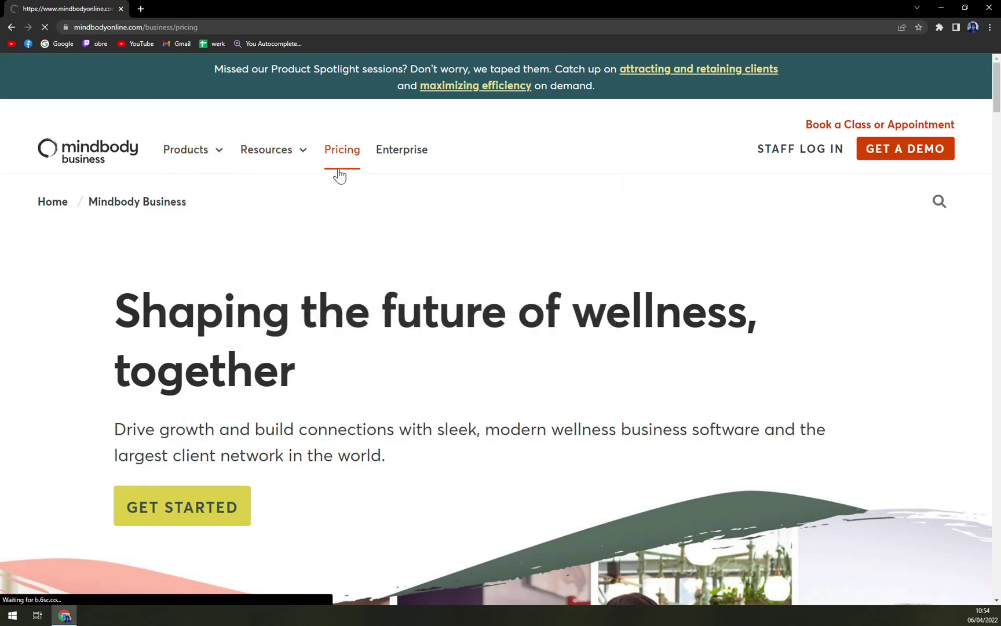
{"action": "scroll", "coordinate": [339, 177], "scroll_direction": "down", "scroll_amount": 2}
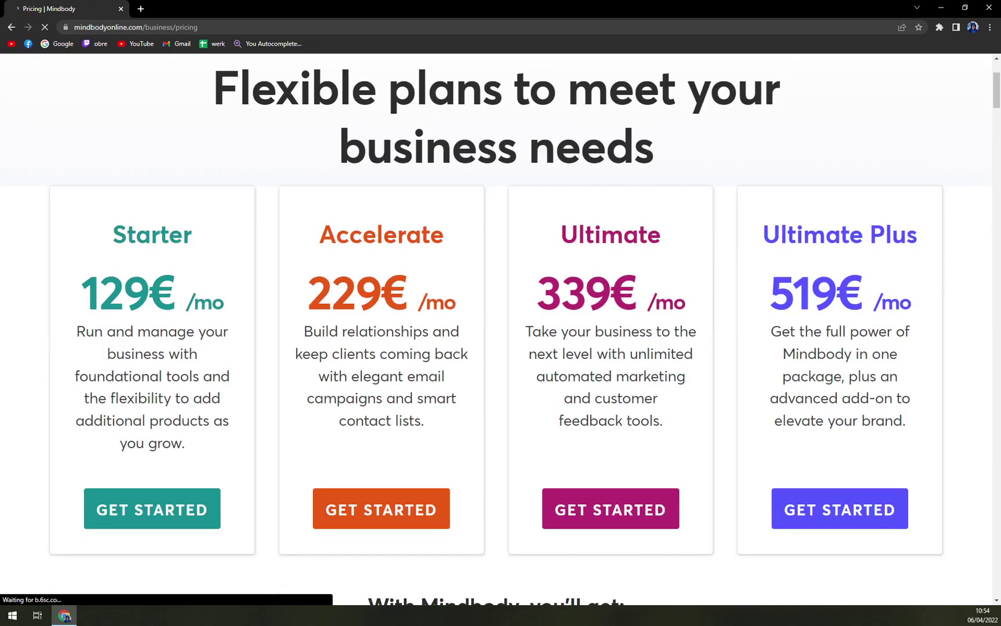
{"action": "scroll", "coordinate": [456, 281], "scroll_direction": "down", "scroll_amount": 2}
{"action": "scroll", "coordinate": [471, 278], "scroll_direction": "up", "scroll_amount": 3}
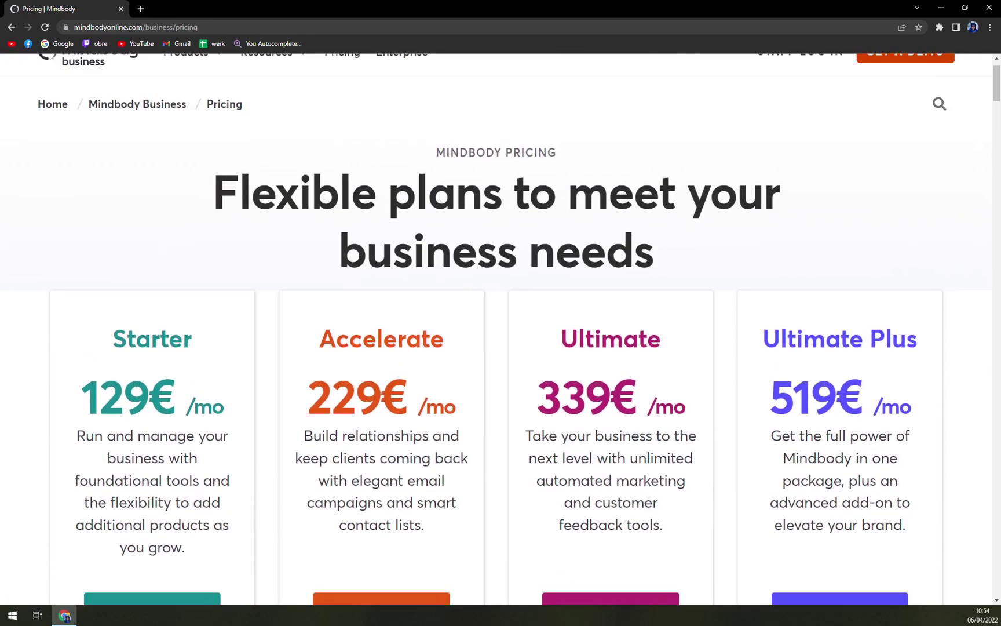
{"action": "scroll", "coordinate": [253, 151], "scroll_direction": "down", "scroll_amount": 4}
{"action": "scroll", "coordinate": [572, 294], "scroll_direction": "down", "scroll_amount": 3}
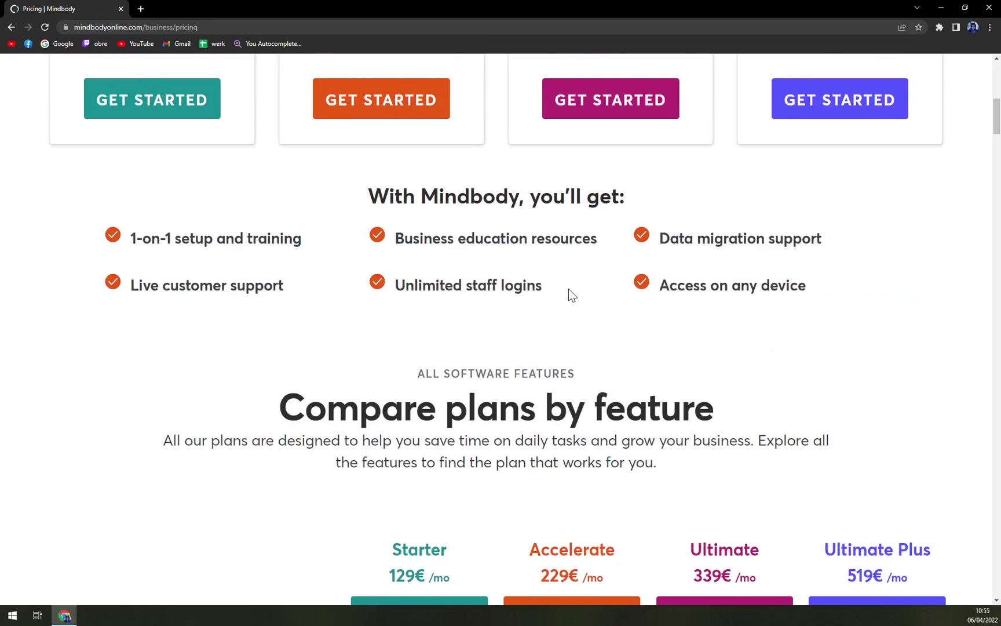
{"action": "scroll", "coordinate": [569, 298], "scroll_direction": "up", "scroll_amount": 5}
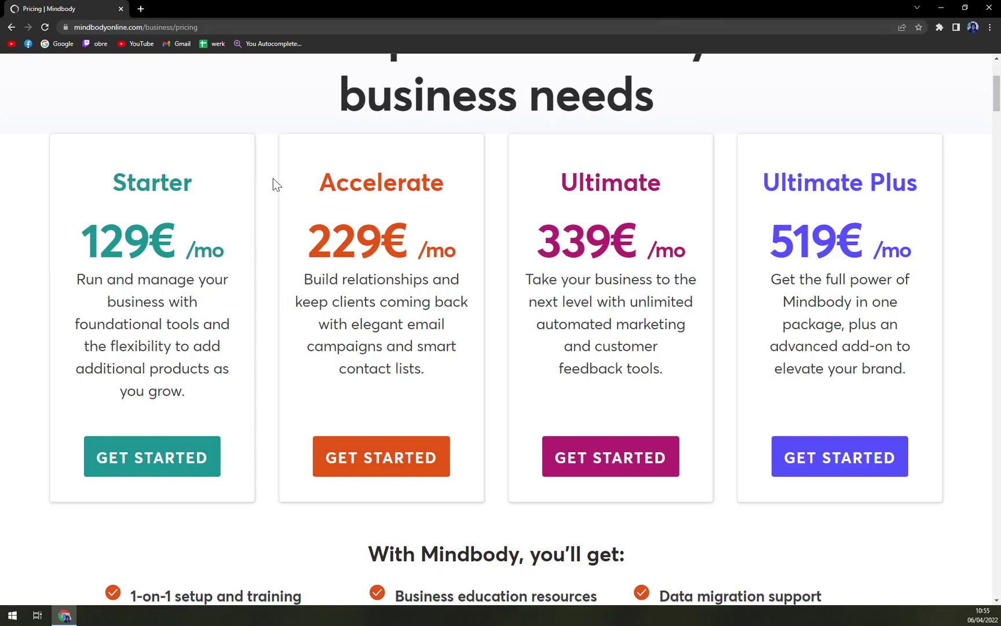
{"action": "left_click_drag", "start_coordinate": [107, 182], "coordinate": [206, 187]}
{"action": "scroll", "coordinate": [261, 192], "scroll_direction": "up", "scroll_amount": 1}
{"action": "scroll", "coordinate": [257, 186], "scroll_direction": "up", "scroll_amount": 2}
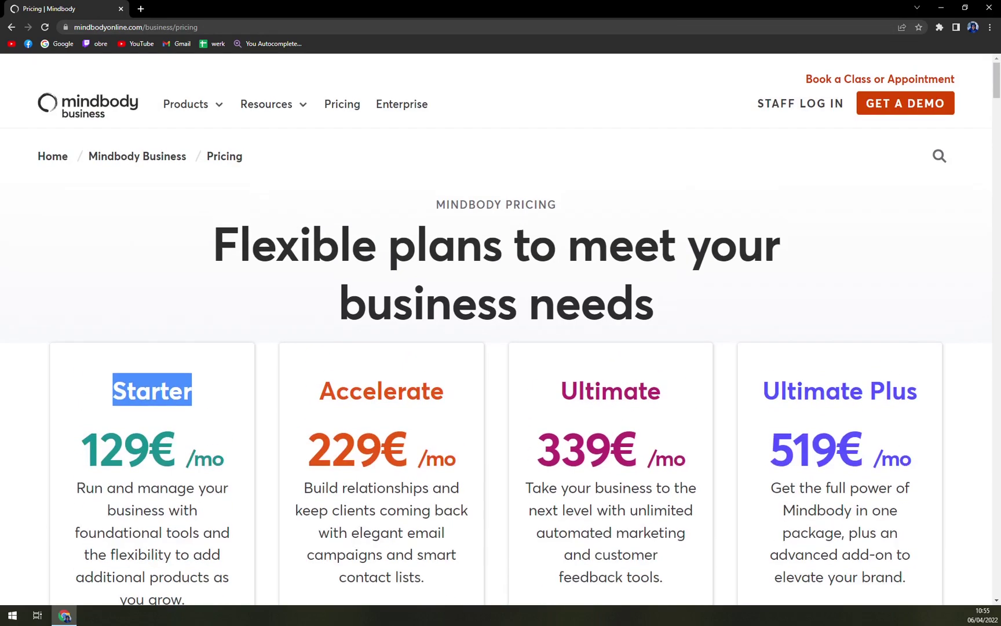
{"action": "scroll", "coordinate": [232, 252], "scroll_direction": "down", "scroll_amount": 3}
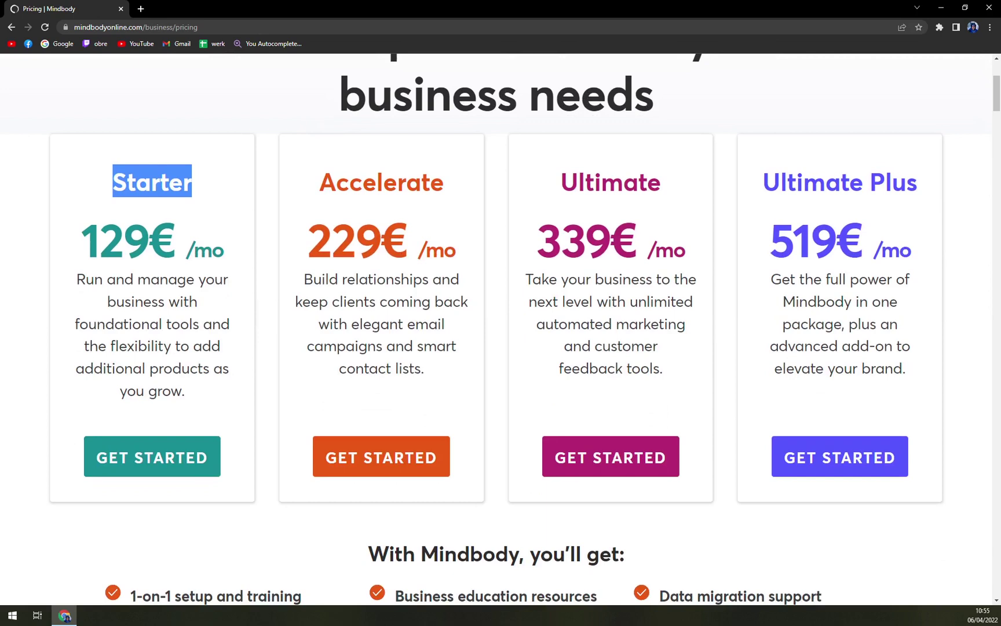
{"action": "left_click_drag", "start_coordinate": [82, 244], "coordinate": [225, 253]}
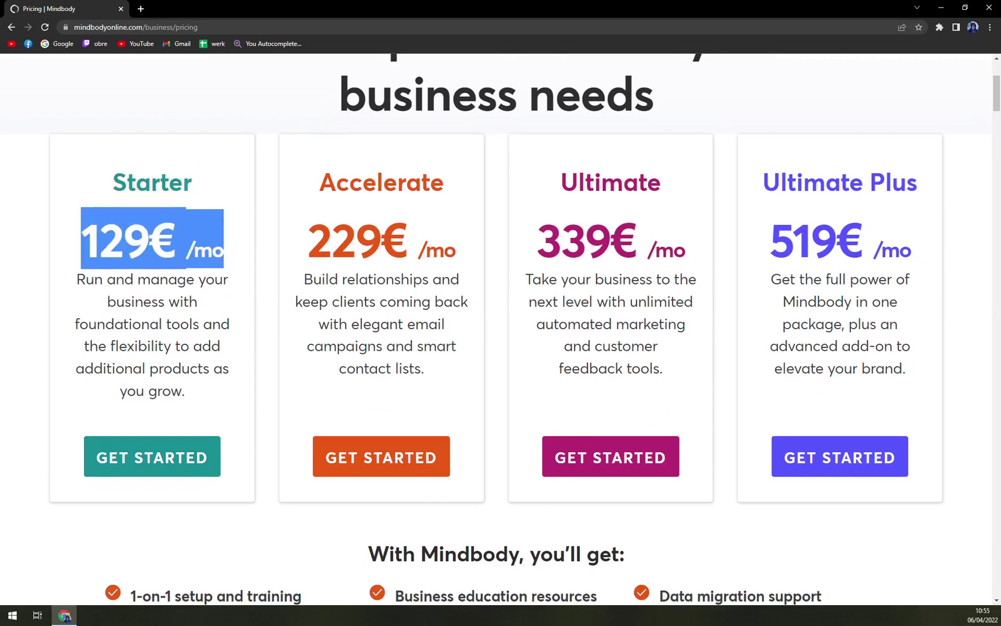
{"action": "left_click_drag", "start_coordinate": [94, 282], "coordinate": [178, 282]}
{"action": "left_click", "coordinate": [243, 259]}
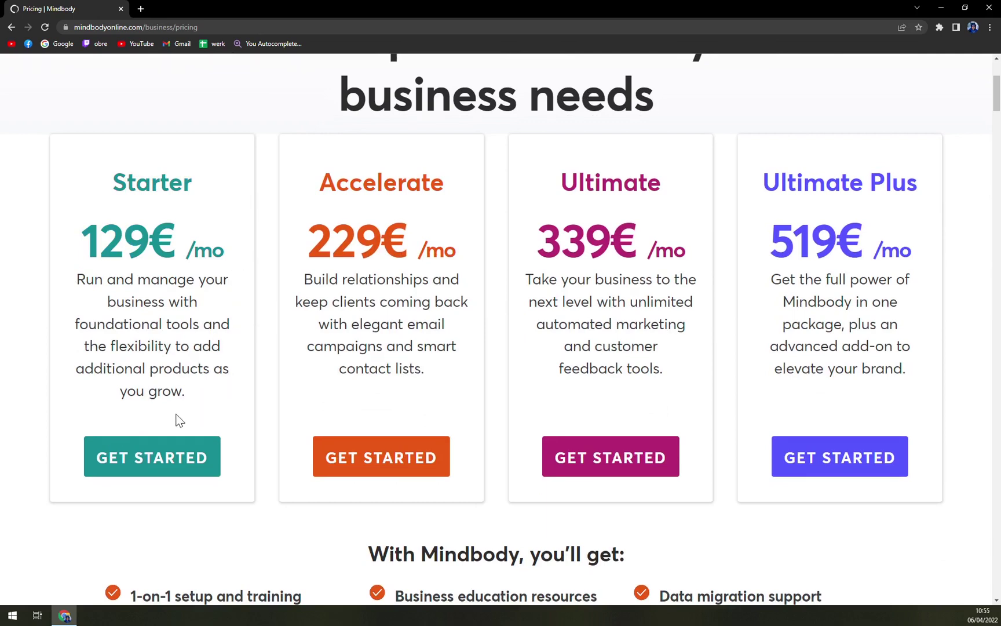
{"action": "left_click_drag", "start_coordinate": [317, 182], "coordinate": [459, 182]}
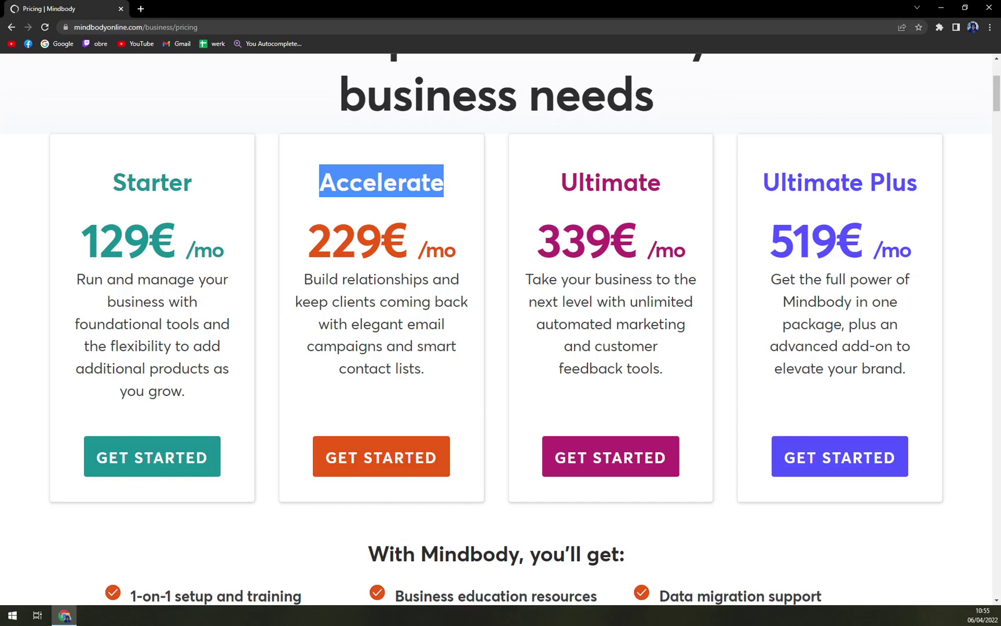
{"action": "scroll", "coordinate": [476, 414], "scroll_direction": "down", "scroll_amount": 1}
{"action": "scroll", "coordinate": [487, 413], "scroll_direction": "down", "scroll_amount": 2}
{"action": "scroll", "coordinate": [487, 418], "scroll_direction": "up", "scroll_amount": 5}
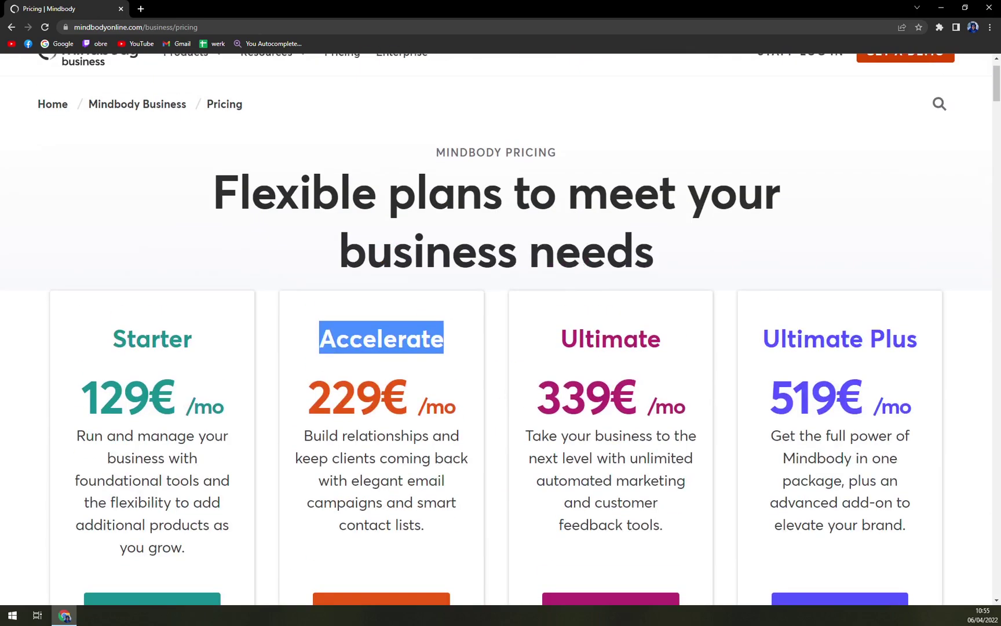
{"action": "scroll", "coordinate": [487, 419], "scroll_direction": "down", "scroll_amount": 1}
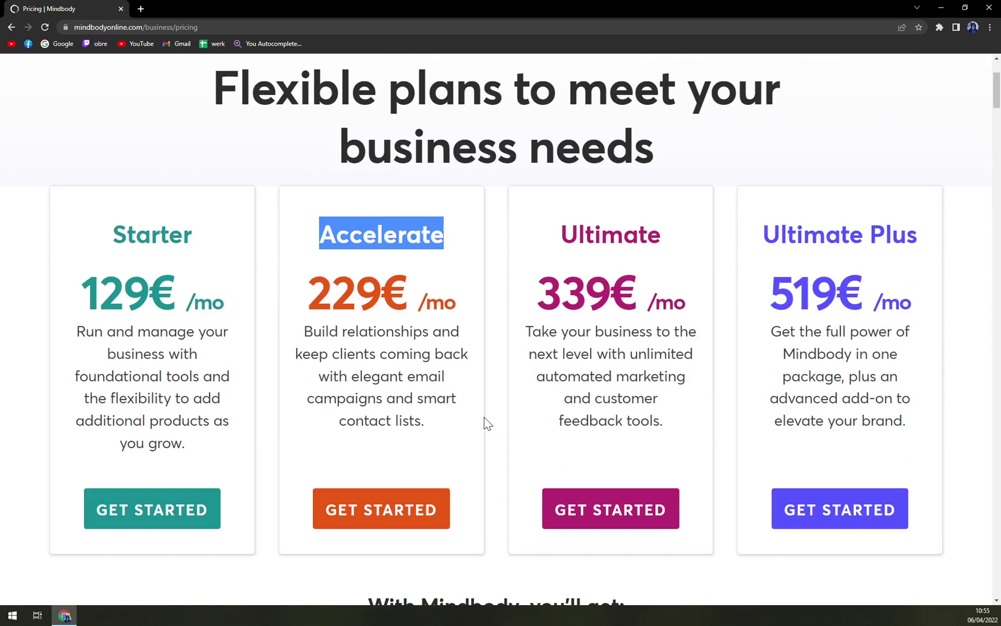
{"action": "left_click_drag", "start_coordinate": [308, 294], "coordinate": [474, 306]}
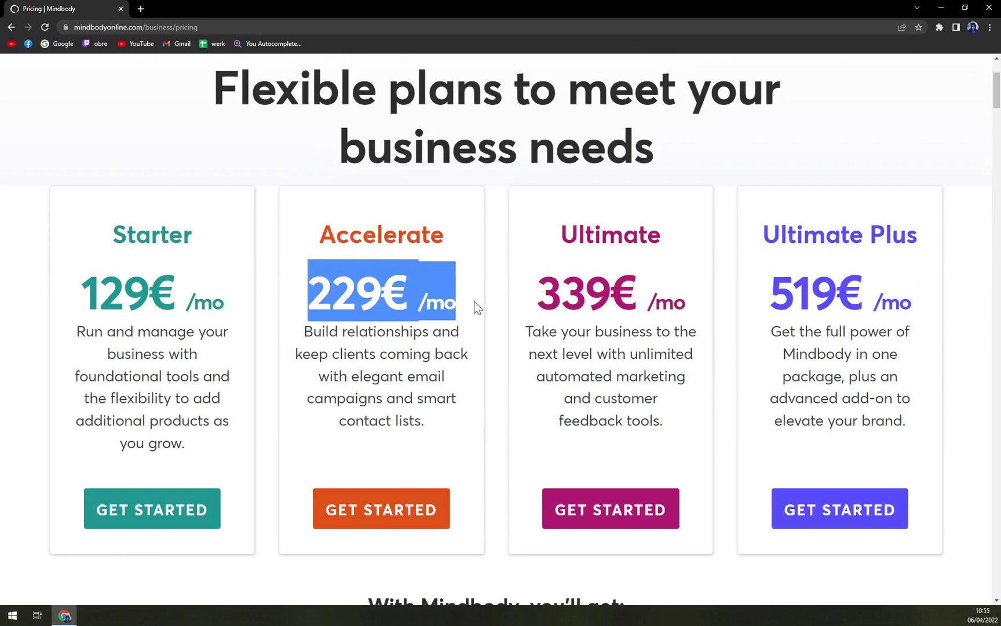
{"action": "left_click", "coordinate": [475, 306]}
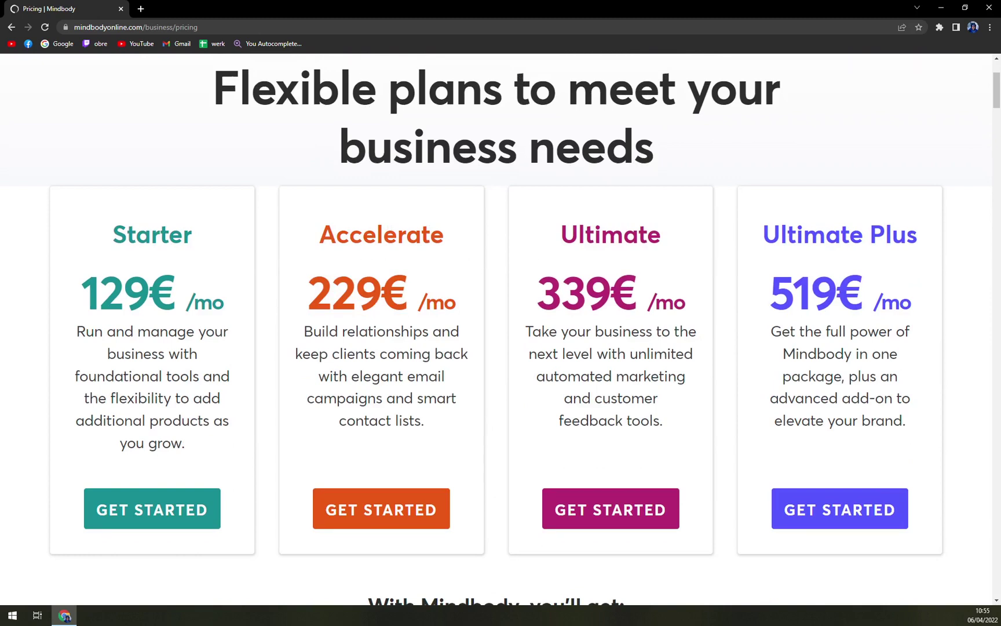
{"action": "left_click_drag", "start_coordinate": [580, 235], "coordinate": [677, 240]}
{"action": "left_click", "coordinate": [681, 241]}
{"action": "left_click_drag", "start_coordinate": [751, 219], "coordinate": [924, 225]}
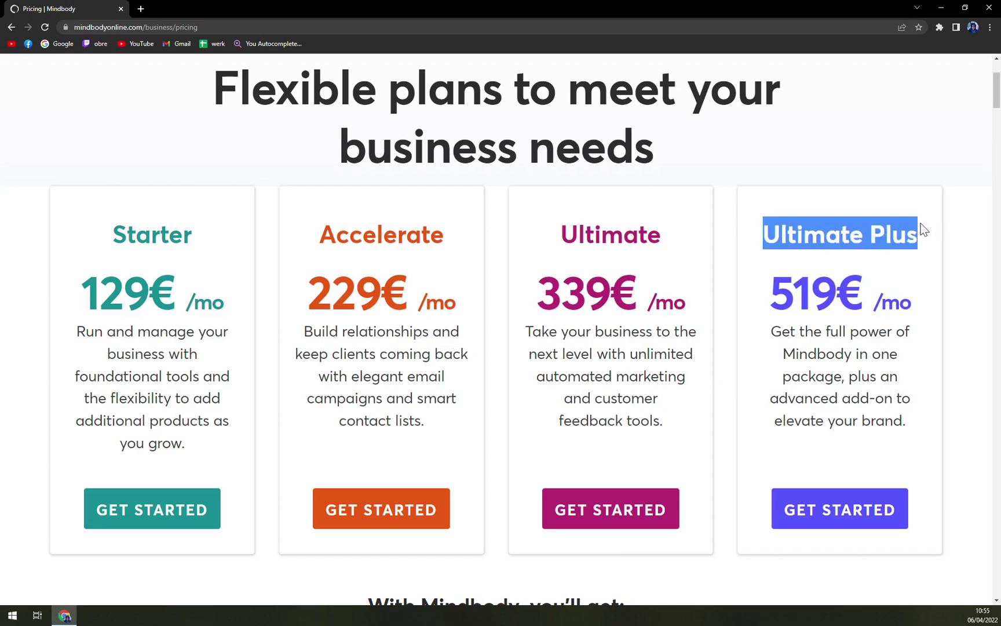
{"action": "left_click_drag", "start_coordinate": [771, 296], "coordinate": [908, 292]}
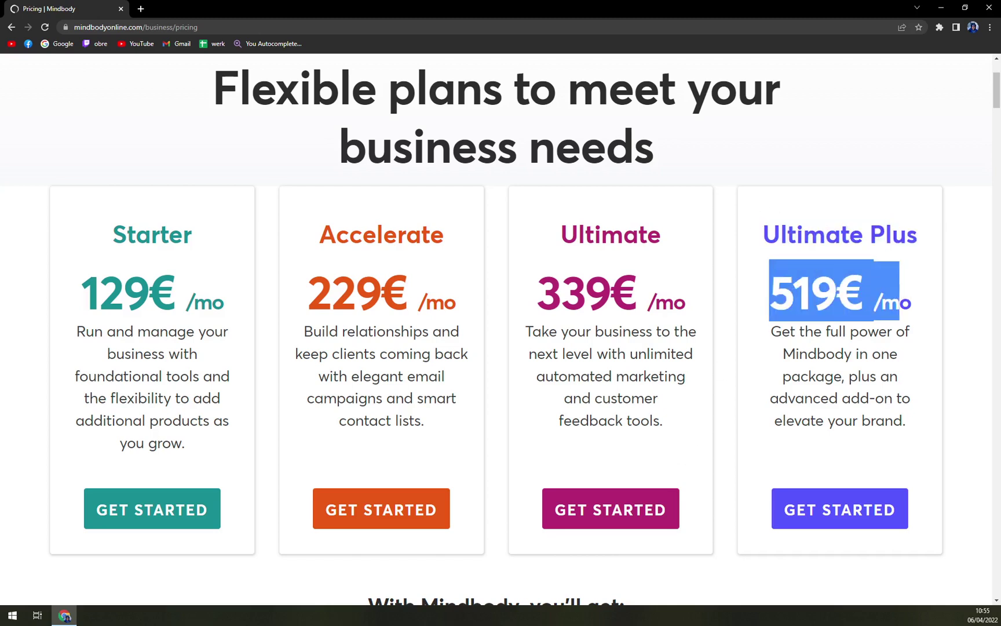
{"action": "left_click", "coordinate": [935, 302]}
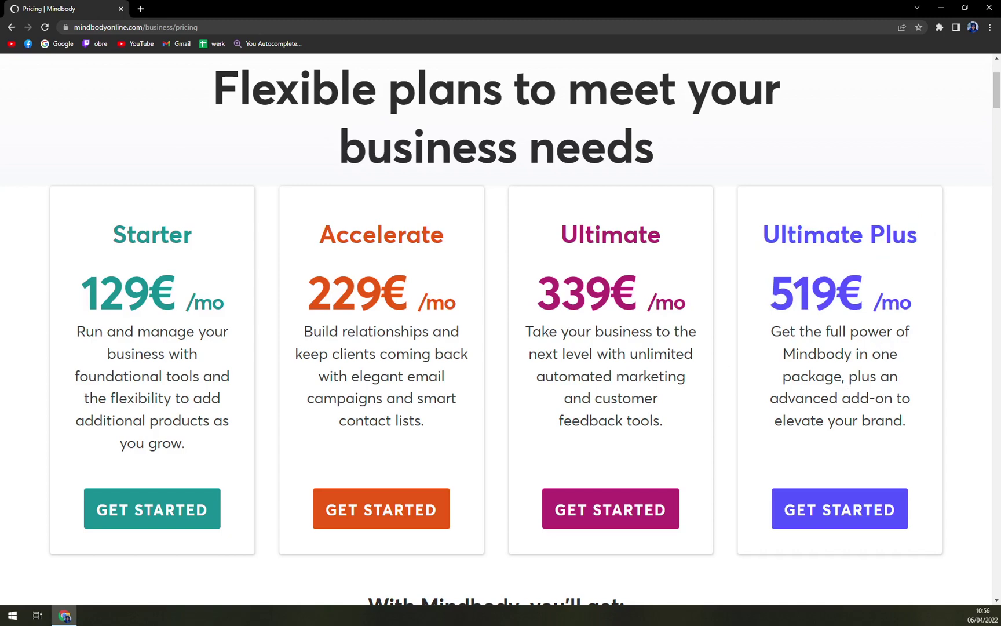
{"action": "scroll", "coordinate": [853, 434], "scroll_direction": "down", "scroll_amount": 2}
{"action": "scroll", "coordinate": [853, 434], "scroll_direction": "down", "scroll_amount": 3}
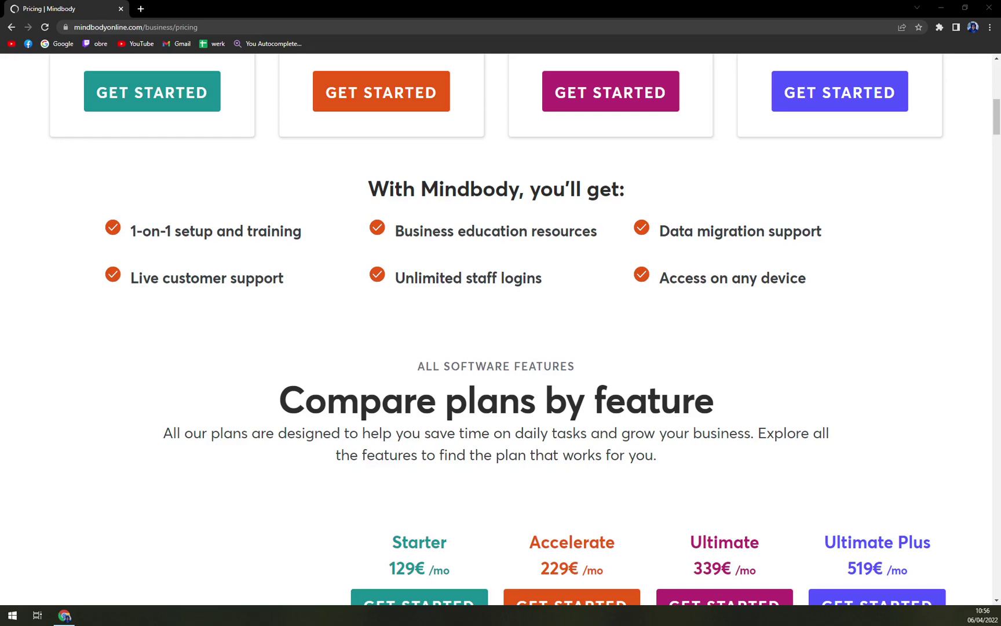
{"action": "scroll", "coordinate": [246, 358], "scroll_direction": "up", "scroll_amount": 3}
{"action": "scroll", "coordinate": [241, 331], "scroll_direction": "up", "scroll_amount": 4}
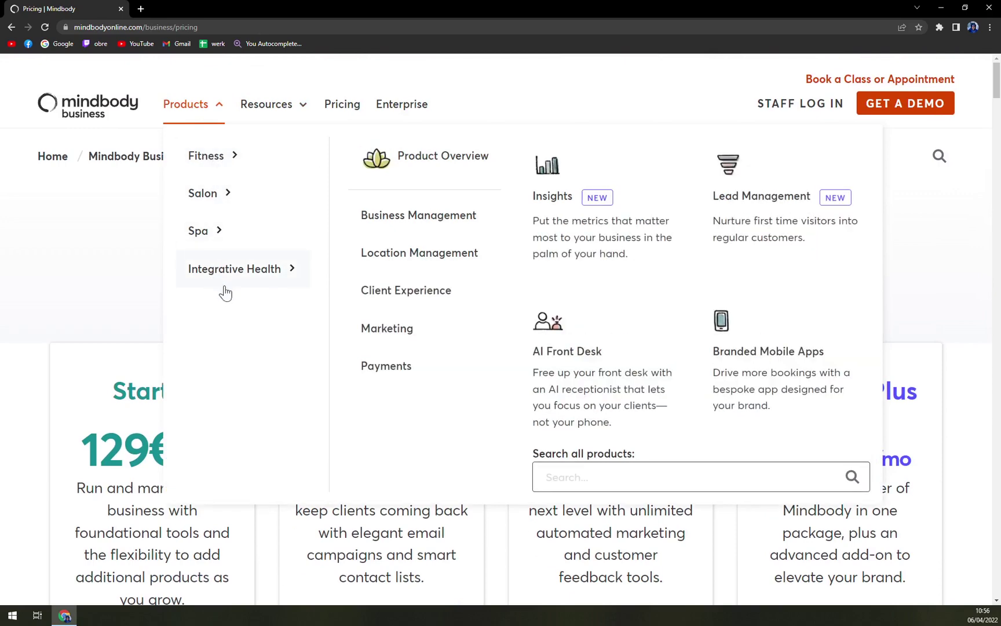
{"action": "mouse_move", "coordinate": [192, 104]}
{"action": "mouse_move", "coordinate": [205, 156]}
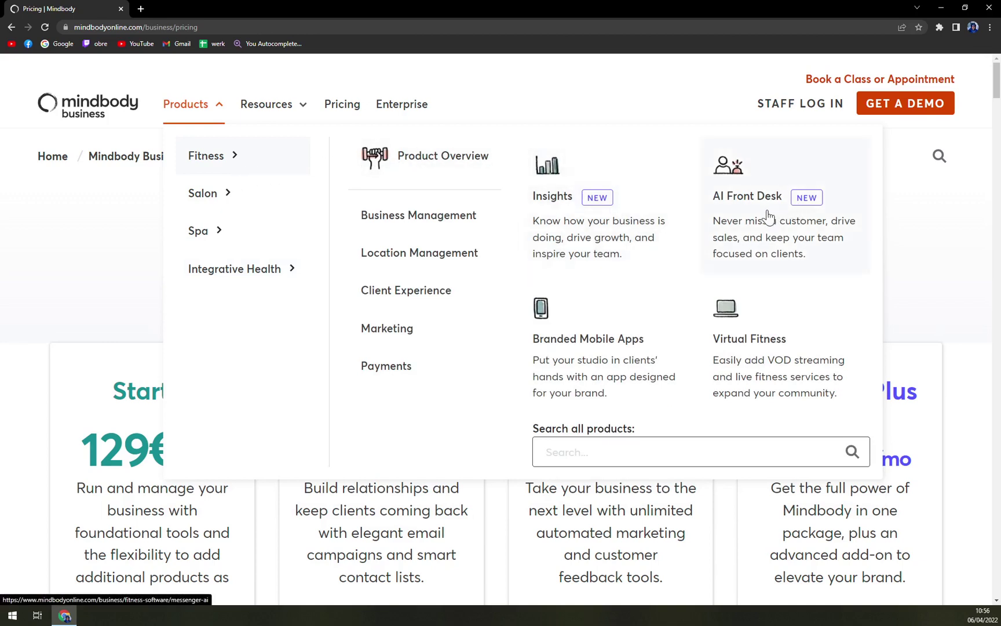
Open the Business Management product page from the Products menu.
{"action": "left_click", "coordinate": [423, 224]}
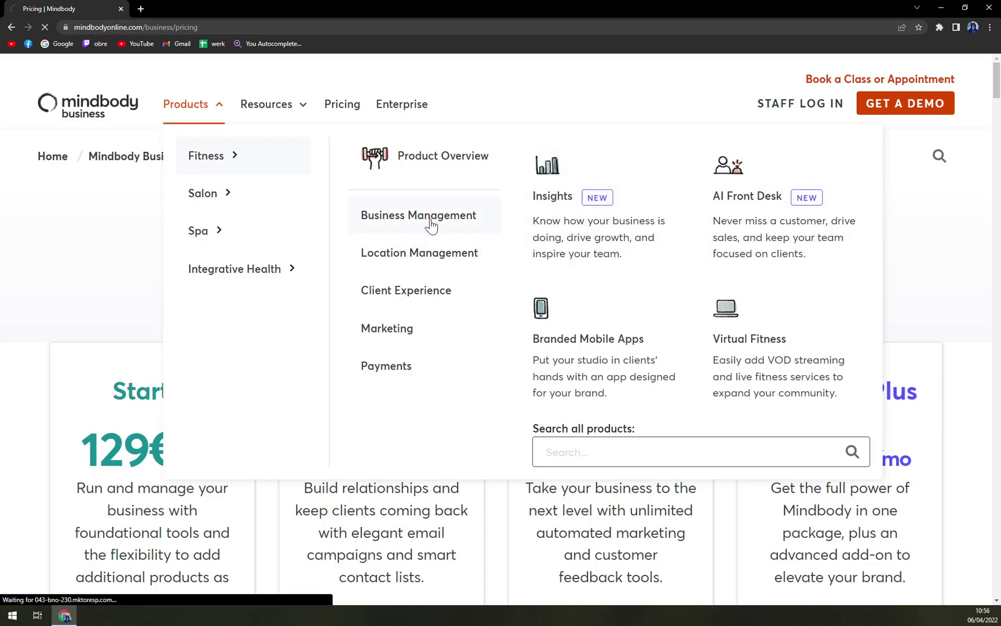
{"action": "scroll", "coordinate": [435, 255], "scroll_direction": "down", "scroll_amount": 3}
{"action": "scroll", "coordinate": [446, 423], "scroll_direction": "down", "scroll_amount": 3}
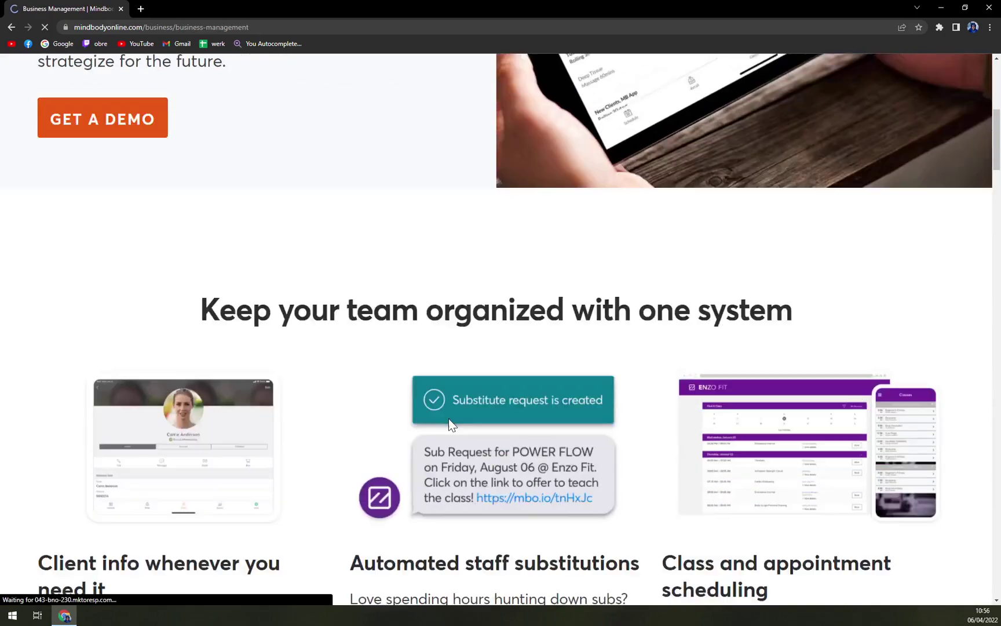
{"action": "scroll", "coordinate": [450, 420], "scroll_direction": "down", "scroll_amount": 5}
{"action": "scroll", "coordinate": [458, 424], "scroll_direction": "down", "scroll_amount": 5}
{"action": "scroll", "coordinate": [463, 424], "scroll_direction": "down", "scroll_amount": 5}
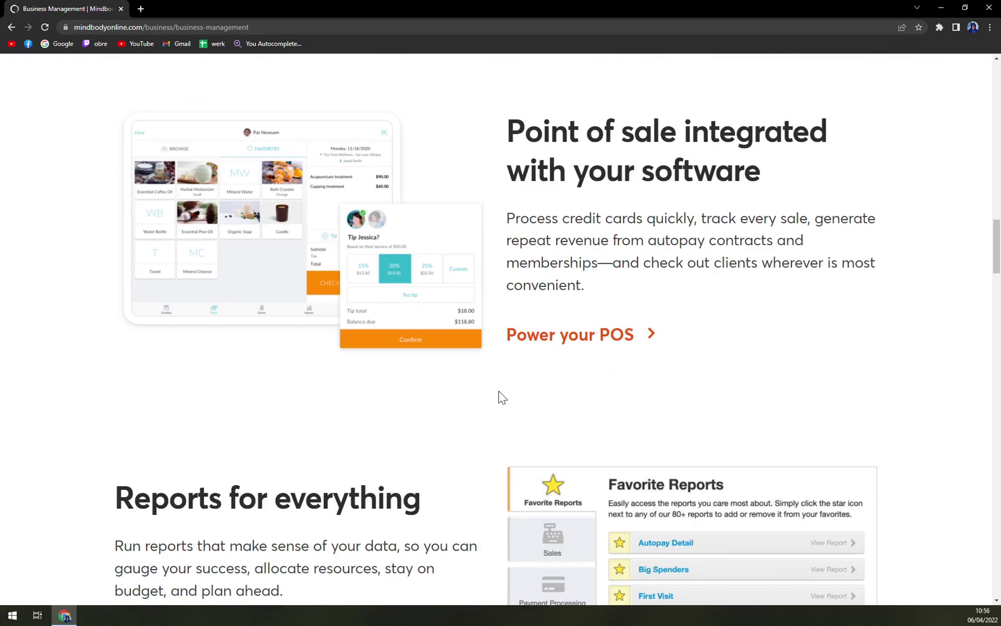
{"action": "scroll", "coordinate": [493, 396], "scroll_direction": "up", "scroll_amount": 1}
{"action": "scroll", "coordinate": [486, 403], "scroll_direction": "up", "scroll_amount": 2}
{"action": "scroll", "coordinate": [474, 414], "scroll_direction": "up", "scroll_amount": 1}
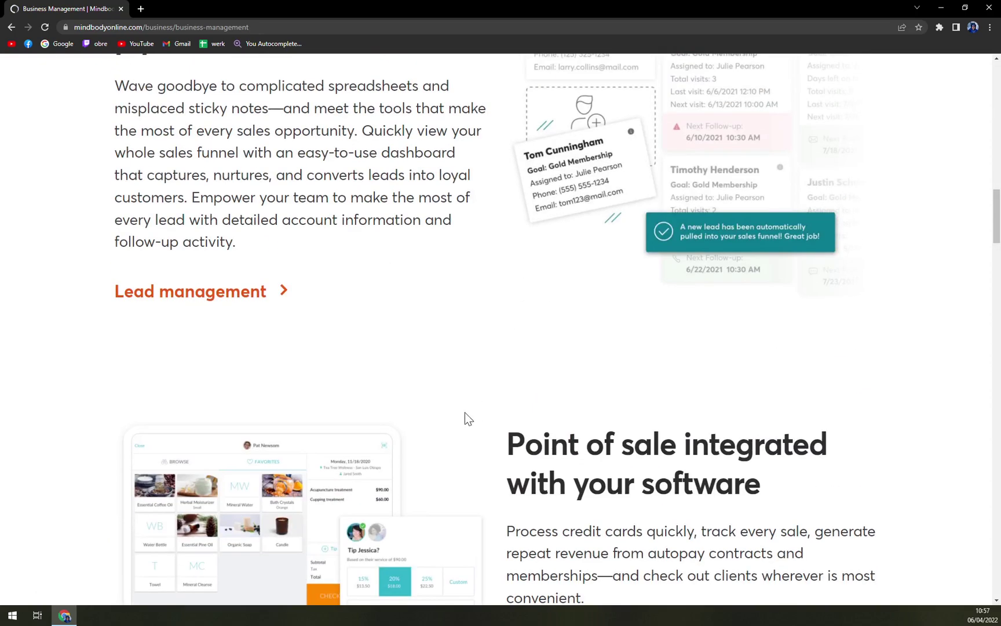
{"action": "scroll", "coordinate": [427, 392], "scroll_direction": "up", "scroll_amount": 1}
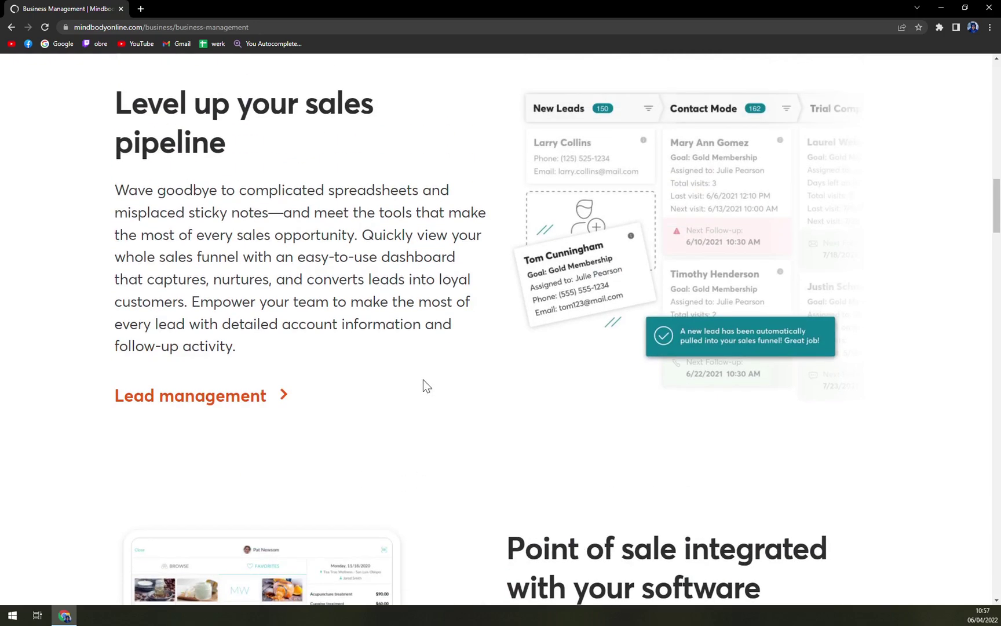
{"action": "scroll", "coordinate": [394, 500], "scroll_direction": "down", "scroll_amount": 6}
{"action": "scroll", "coordinate": [394, 488], "scroll_direction": "down", "scroll_amount": 5}
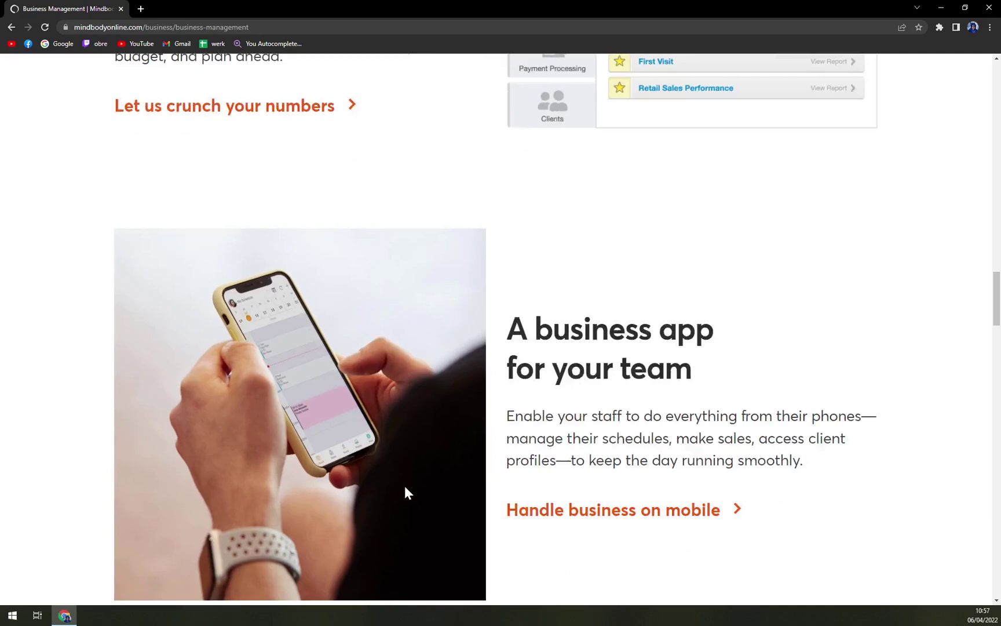
{"action": "scroll", "coordinate": [403, 486], "scroll_direction": "down", "scroll_amount": 4}
{"action": "scroll", "coordinate": [519, 505], "scroll_direction": "up", "scroll_amount": 1}
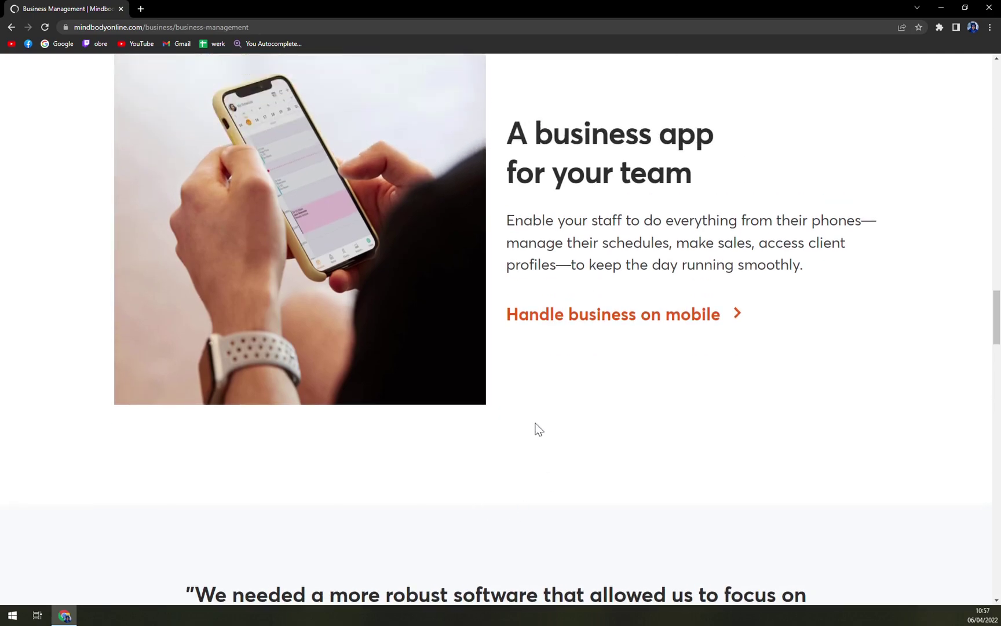
{"action": "scroll", "coordinate": [579, 422], "scroll_direction": "down", "scroll_amount": 5}
{"action": "scroll", "coordinate": [601, 419], "scroll_direction": "down", "scroll_amount": 5}
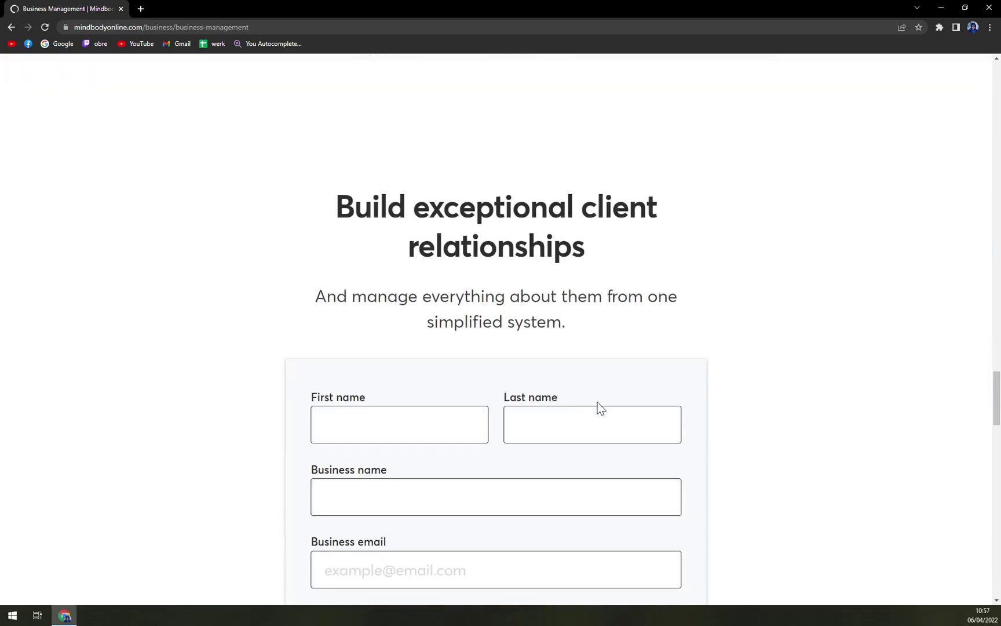
{"action": "scroll", "coordinate": [597, 407], "scroll_direction": "down", "scroll_amount": 5}
{"action": "scroll", "coordinate": [599, 384], "scroll_direction": "down", "scroll_amount": 4}
{"action": "scroll", "coordinate": [618, 404], "scroll_direction": "up", "scroll_amount": 2}
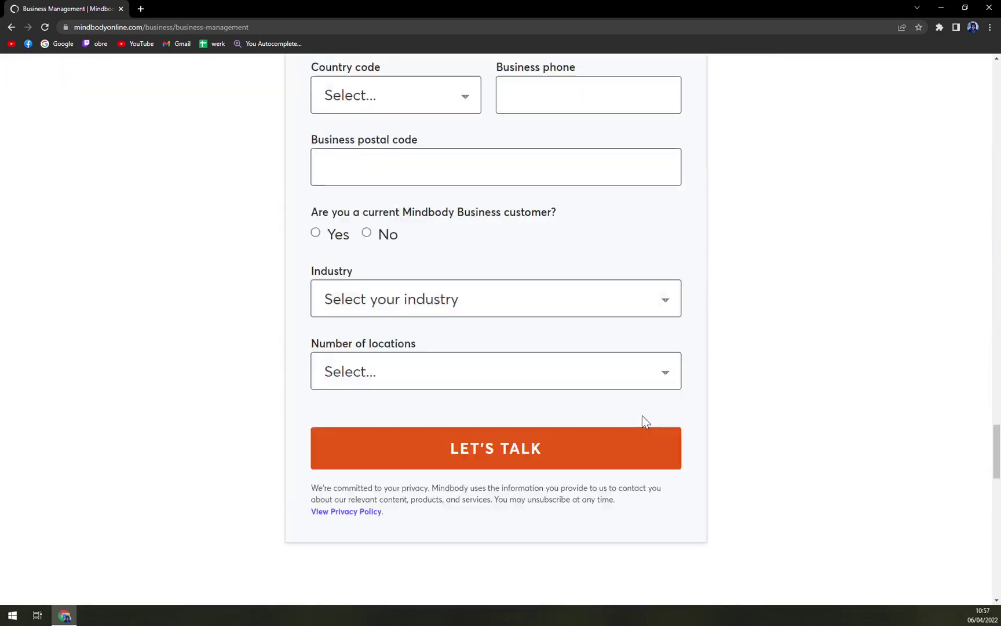
{"action": "scroll", "coordinate": [470, 360], "scroll_direction": "up", "scroll_amount": 2}
{"action": "scroll", "coordinate": [281, 290], "scroll_direction": "up", "scroll_amount": 3}
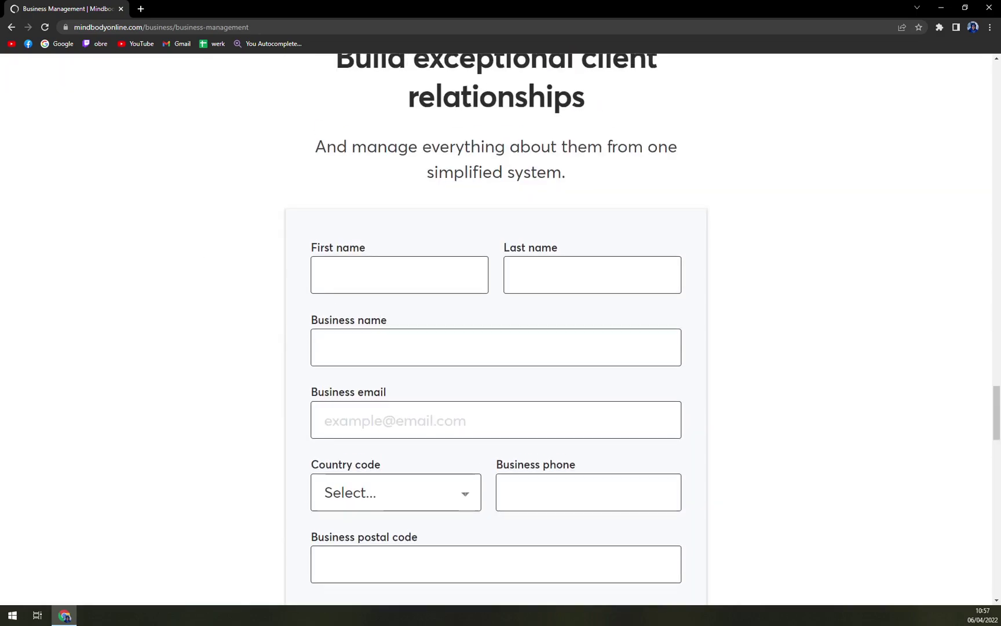
{"action": "scroll", "coordinate": [357, 274], "scroll_direction": "up", "scroll_amount": 1}
{"action": "scroll", "coordinate": [274, 391], "scroll_direction": "down", "scroll_amount": 2}
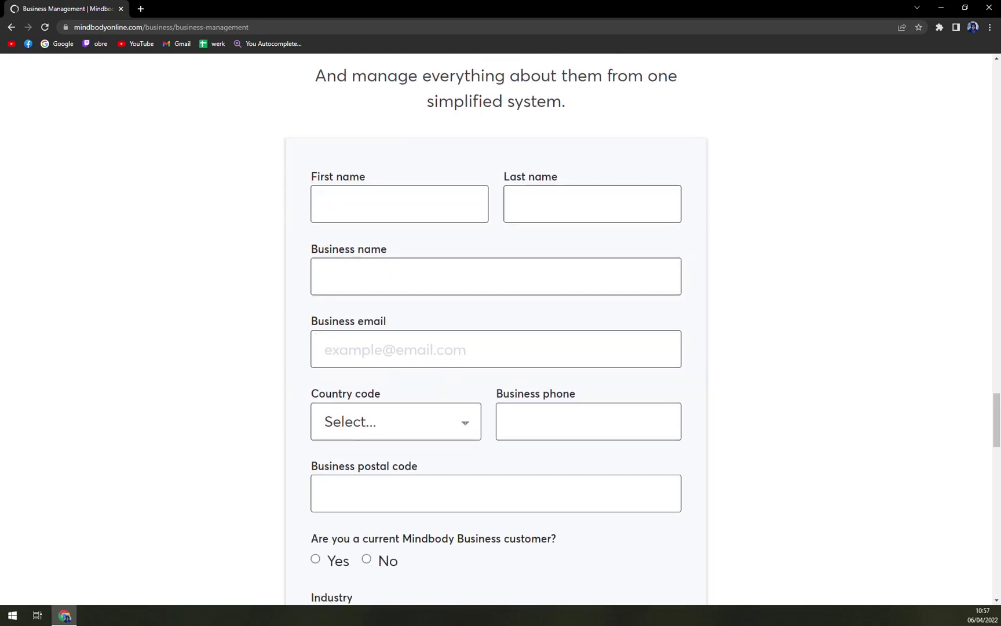
{"action": "scroll", "coordinate": [431, 390], "scroll_direction": "down", "scroll_amount": 2}
{"action": "scroll", "coordinate": [535, 386], "scroll_direction": "down", "scroll_amount": 2}
{"action": "scroll", "coordinate": [469, 329], "scroll_direction": "down", "scroll_amount": 2}
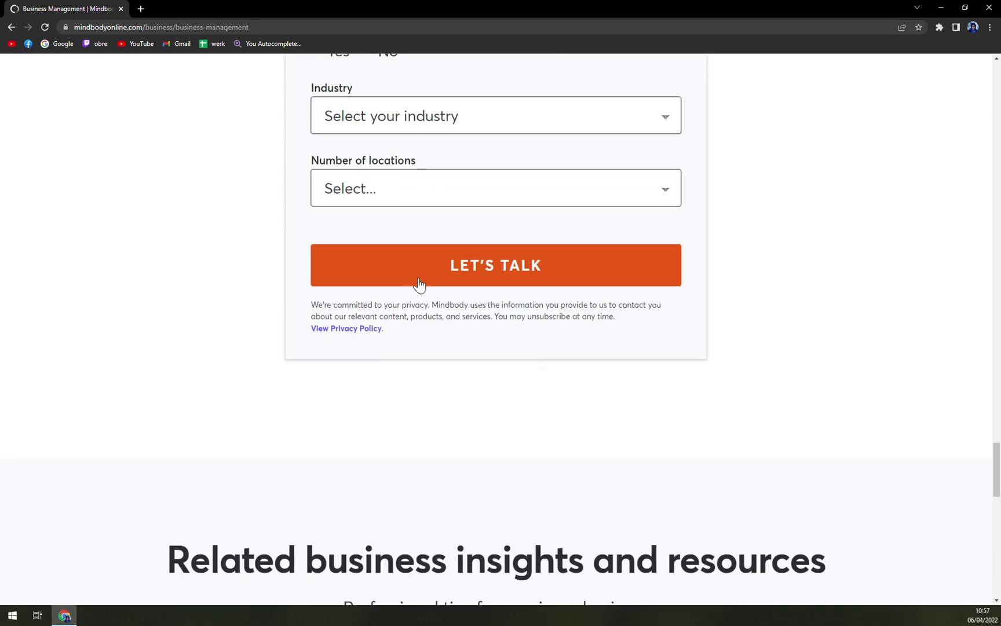
{"action": "scroll", "coordinate": [470, 470], "scroll_direction": "down", "scroll_amount": 2}
{"action": "scroll", "coordinate": [475, 500], "scroll_direction": "down", "scroll_amount": 3}
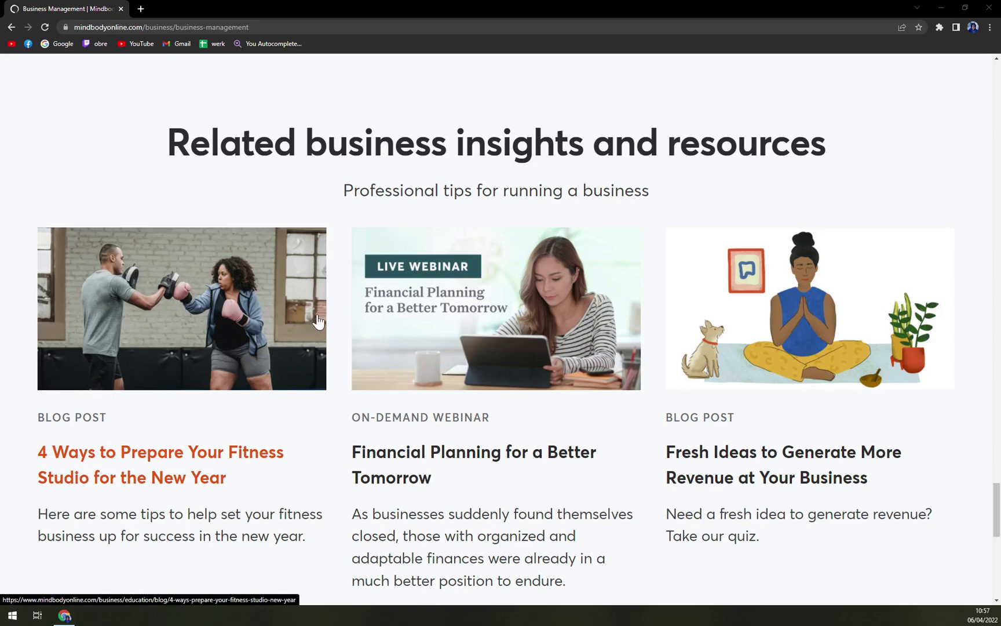
{"action": "scroll", "coordinate": [355, 328], "scroll_direction": "up", "scroll_amount": 1}
{"action": "scroll", "coordinate": [355, 332], "scroll_direction": "up", "scroll_amount": 10}
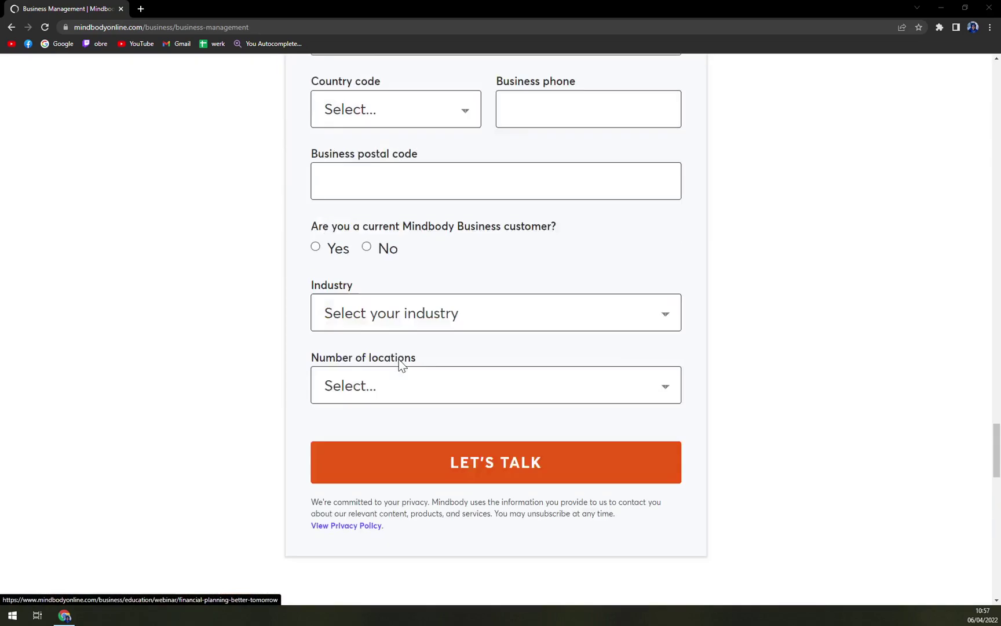
{"action": "scroll", "coordinate": [398, 365], "scroll_direction": "up", "scroll_amount": 10}
{"action": "scroll", "coordinate": [398, 365], "scroll_direction": "up", "scroll_amount": 20}
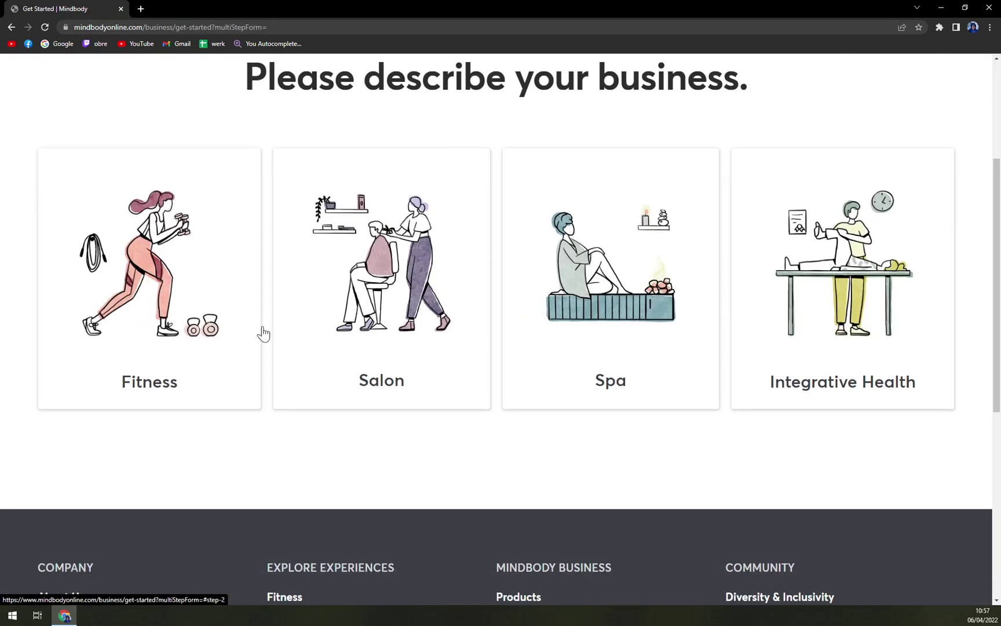
Try the business type and 'not launched' answers, then back out to the business homepage.
{"action": "left_click", "coordinate": [251, 325]}
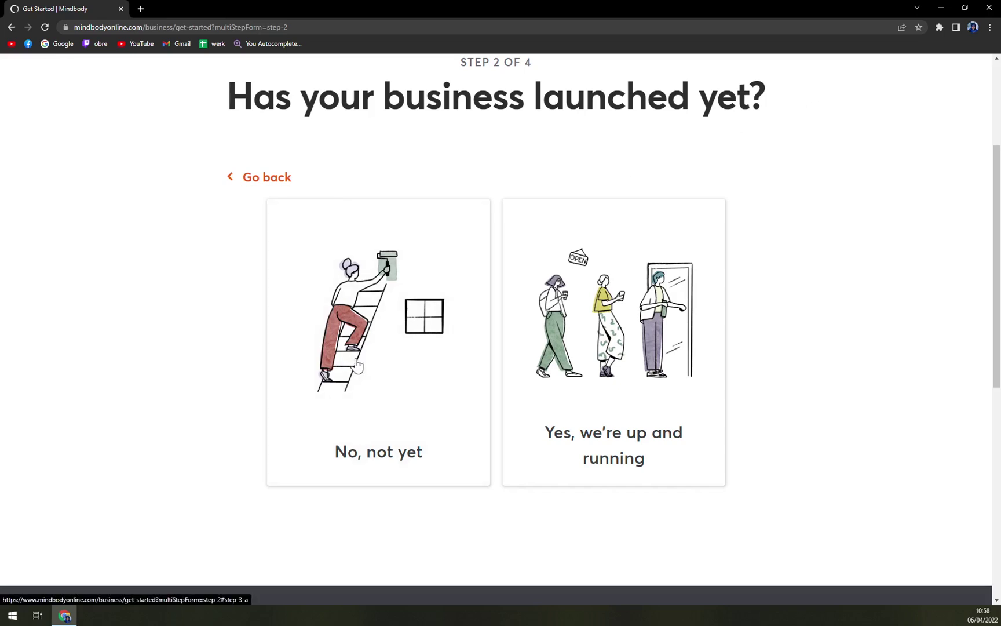
{"action": "left_click", "coordinate": [379, 338]}
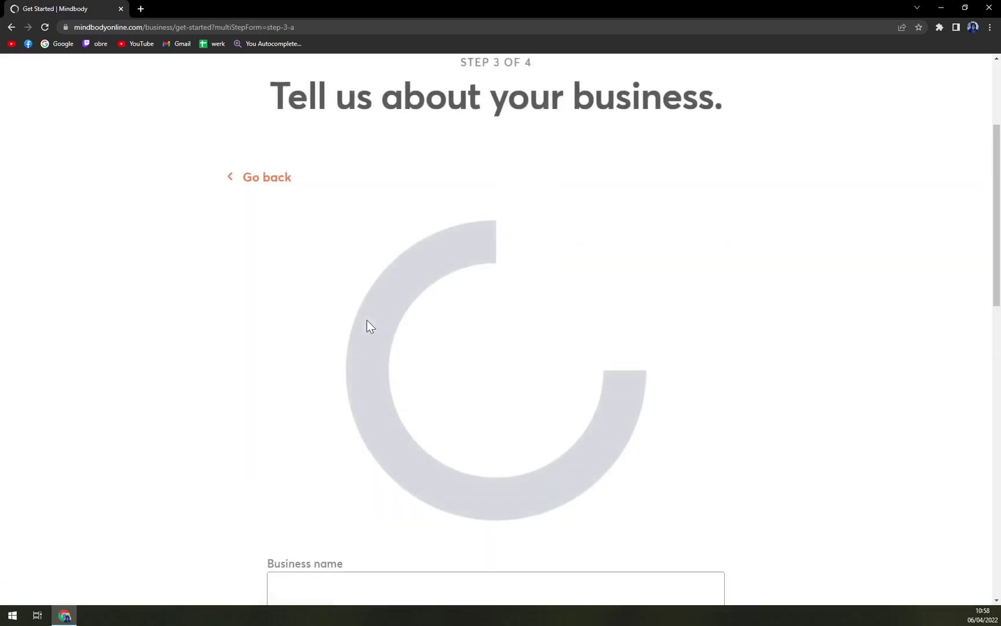
{"action": "left_click", "coordinate": [274, 179]}
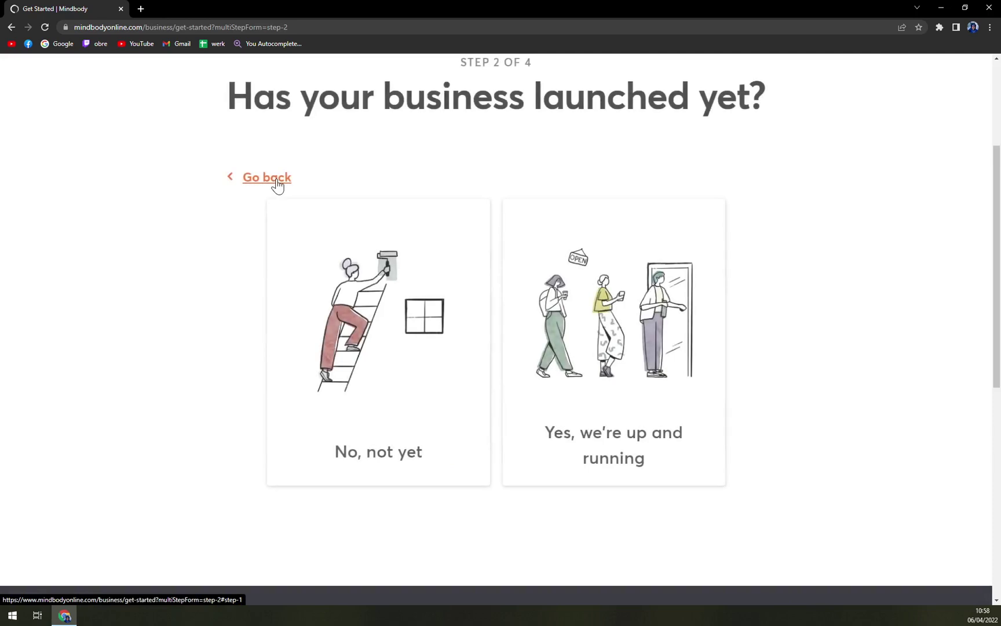
{"action": "left_click", "coordinate": [262, 182]}
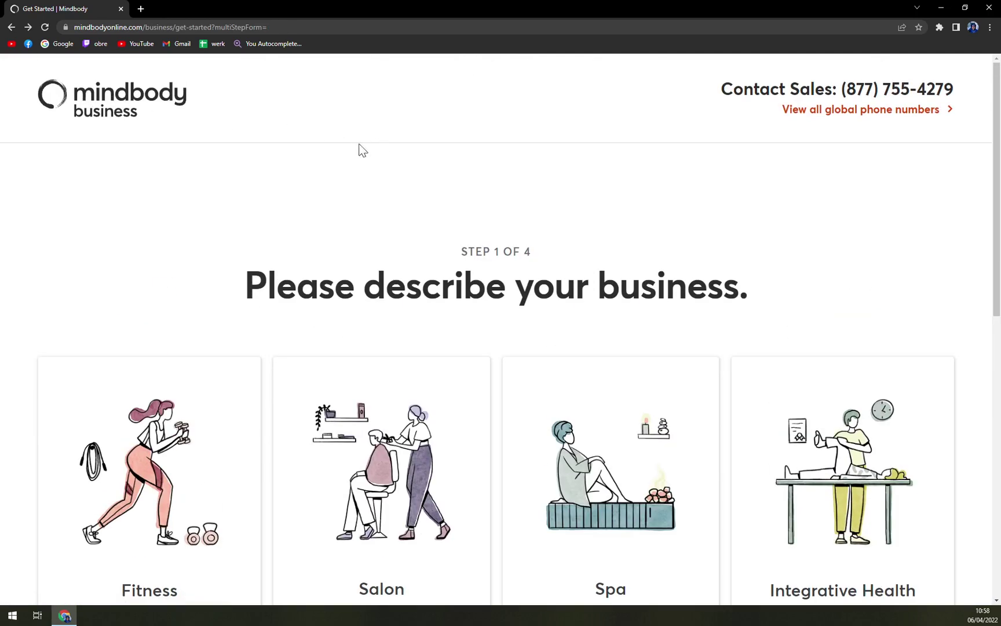
{"action": "left_click", "coordinate": [97, 107]}
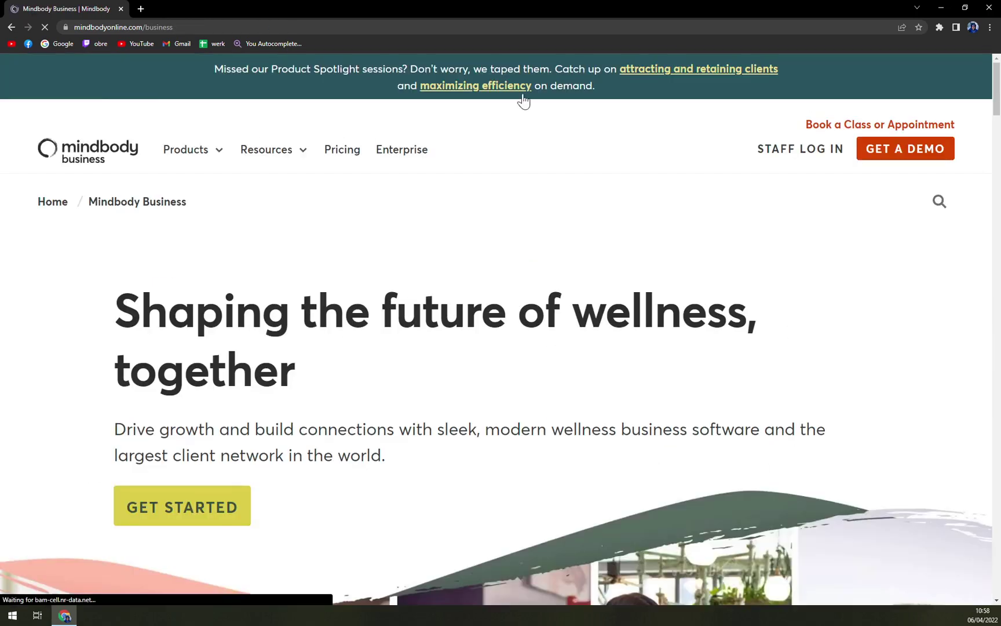
Restart the demo request and describe the business as Fitness.
{"action": "left_click", "coordinate": [902, 162]}
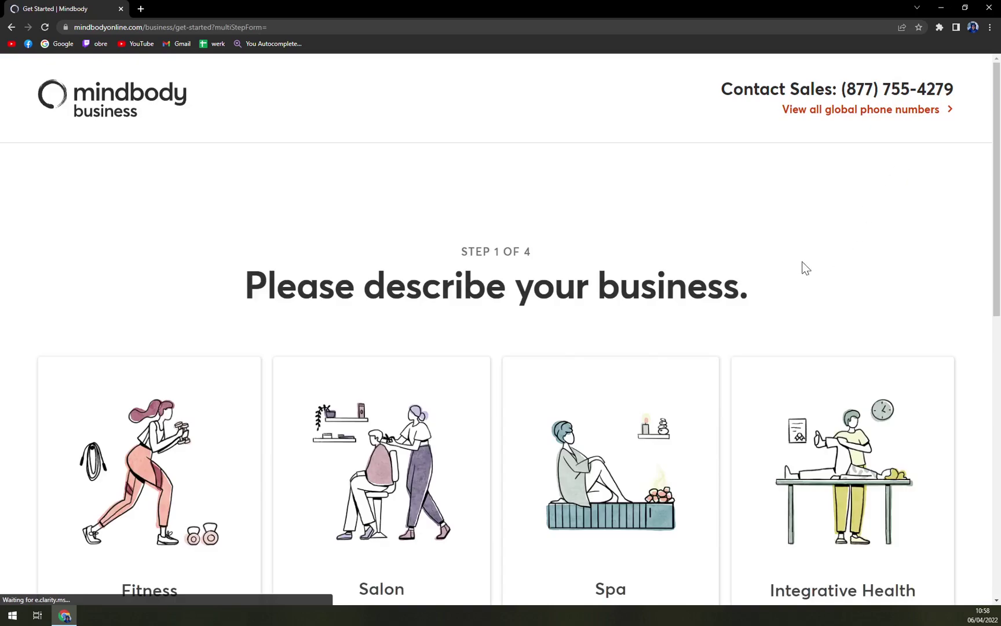
{"action": "scroll", "coordinate": [801, 260], "scroll_direction": "down", "scroll_amount": 2}
{"action": "left_click_drag", "start_coordinate": [235, 131], "coordinate": [829, 144]}
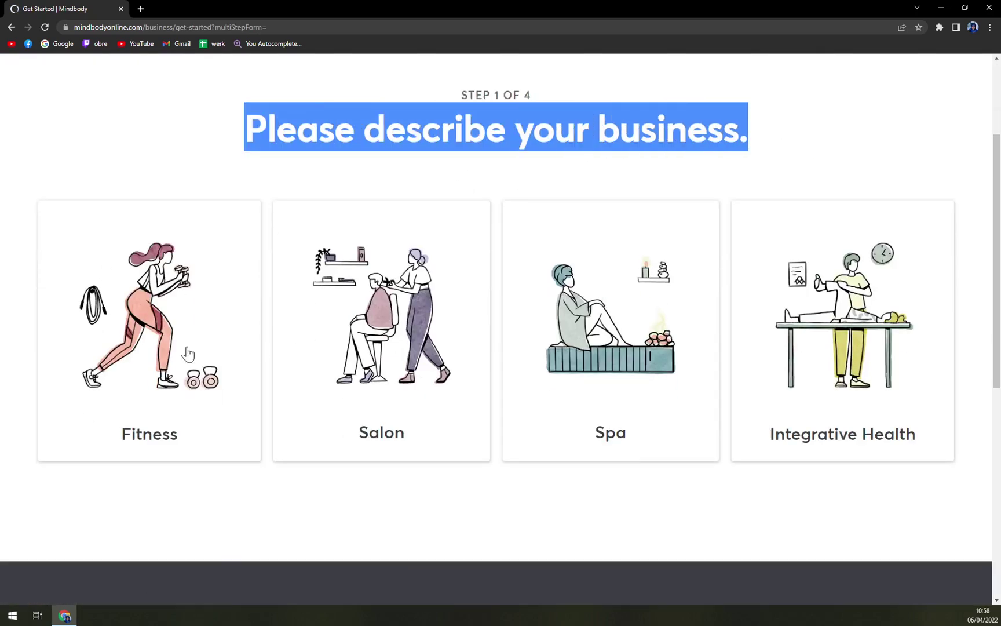
{"action": "left_click", "coordinate": [172, 326]}
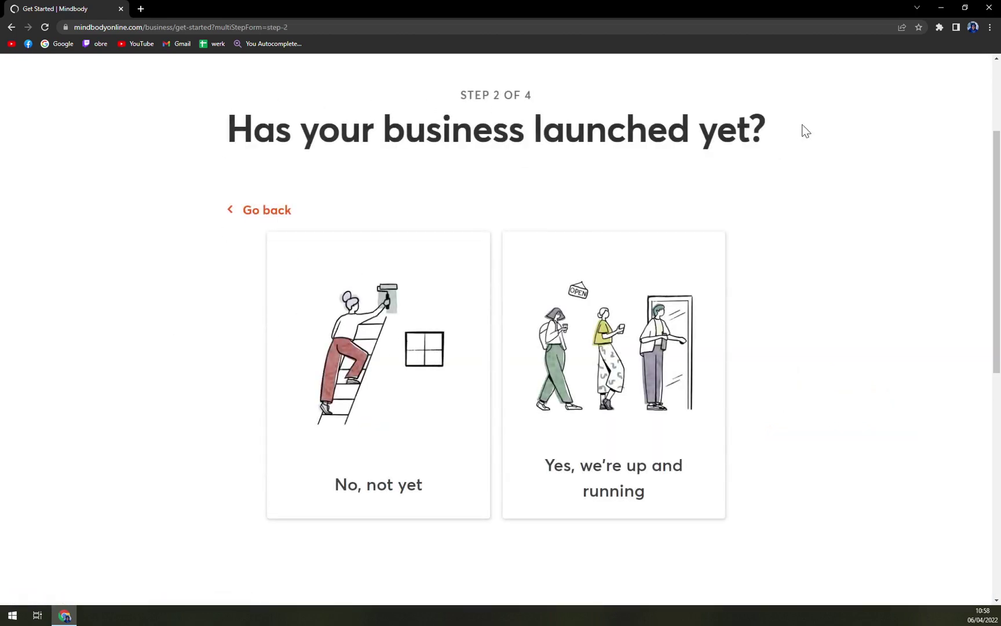
{"action": "left_click_drag", "start_coordinate": [811, 125], "coordinate": [451, 207]}
Answer 'No, not yet', enter MK Tutorial GYM, postal code 03401, and opening in 1-3 months.
{"action": "left_click", "coordinate": [363, 359]}
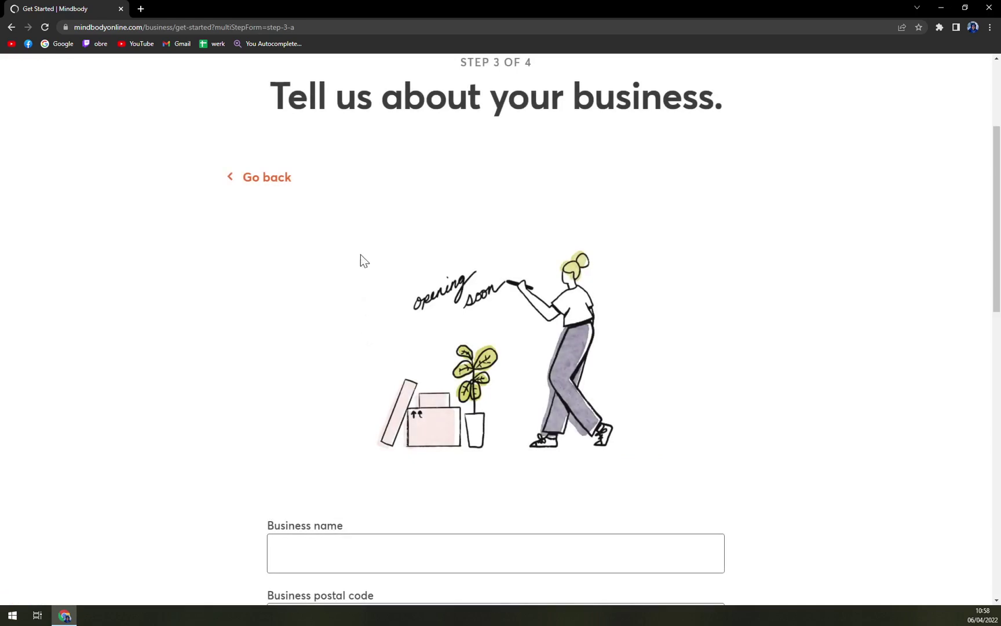
{"action": "scroll", "coordinate": [623, 101], "scroll_direction": "down", "scroll_amount": 1}
{"action": "scroll", "coordinate": [620, 95], "scroll_direction": "down", "scroll_amount": 2}
{"action": "left_click", "coordinate": [368, 344]}
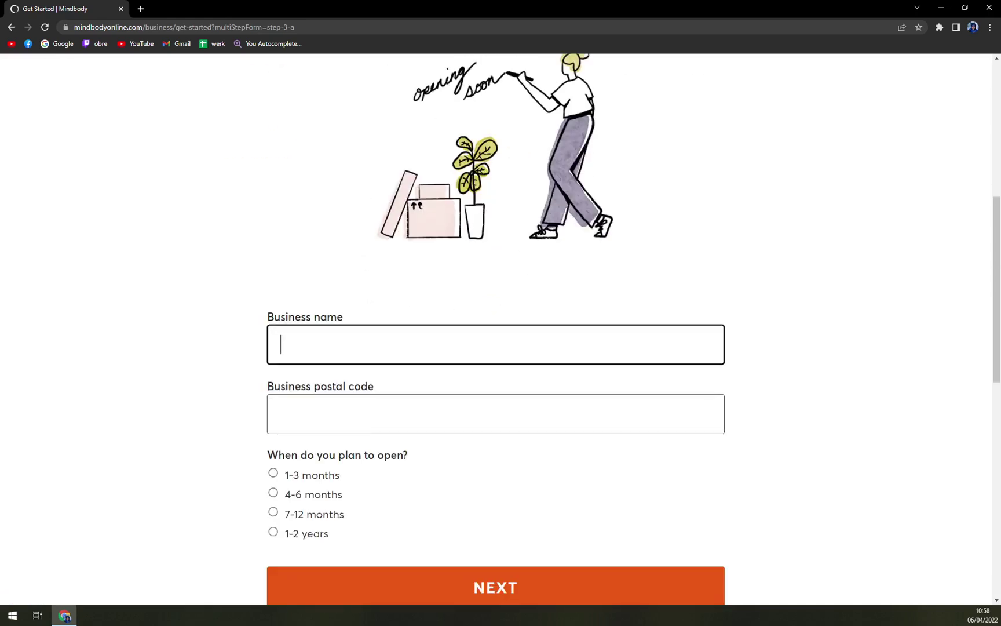
{"action": "type", "text": "MK T"}
{"action": "type", "text": "utoriaöl"}
{"action": "key", "text": "BackSpace"}
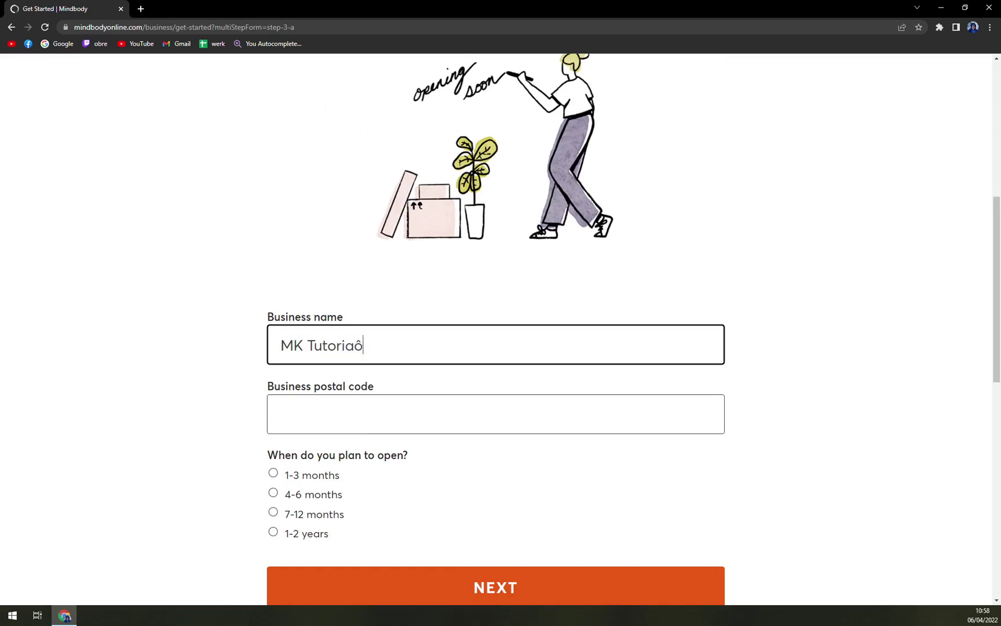
{"action": "key", "text": "BackSpace"}
{"action": "type", "text": "l GYM"}
{"action": "key", "text": "Tab"}
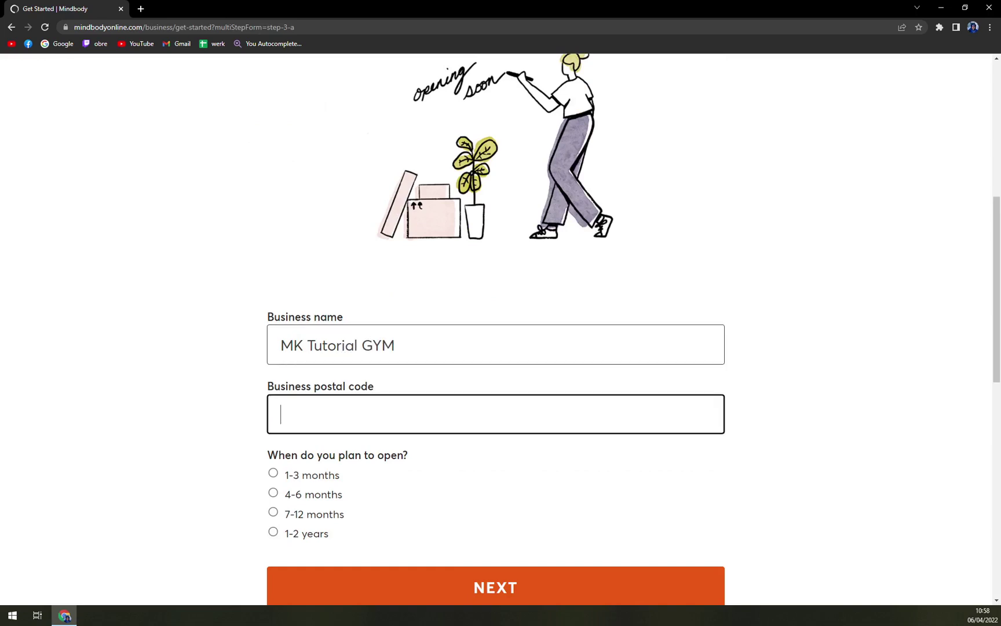
{"action": "type", "text": "034"}
{"action": "type", "text": "01"}
{"action": "key", "text": "Tab"}
{"action": "left_click", "coordinate": [310, 480]}
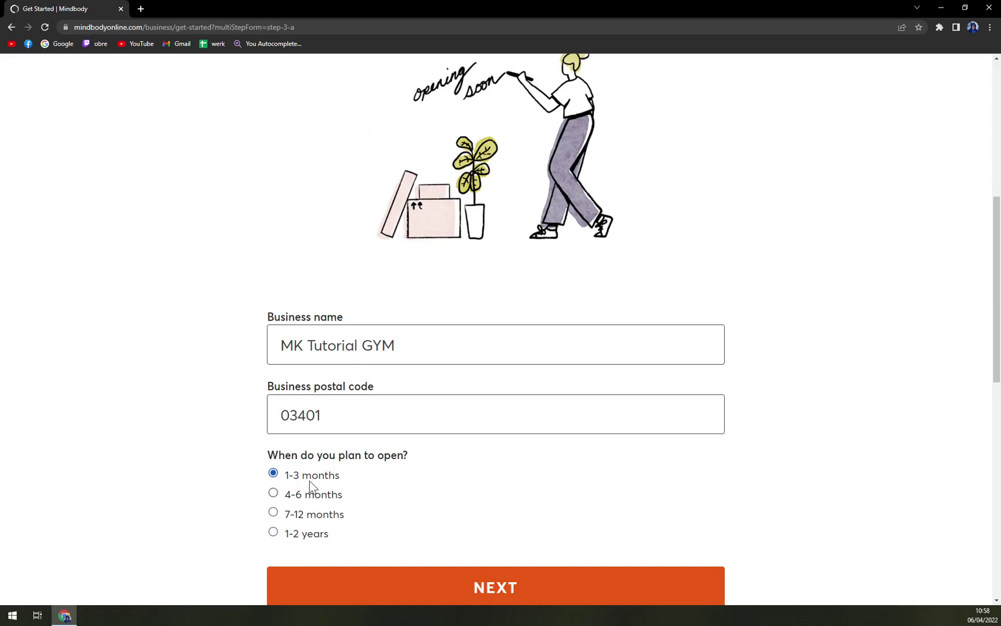
{"action": "scroll", "coordinate": [317, 489], "scroll_direction": "down", "scroll_amount": 5}
Advance to the contact step and enter the first name, last name and business email.
{"action": "left_click", "coordinate": [432, 239]}
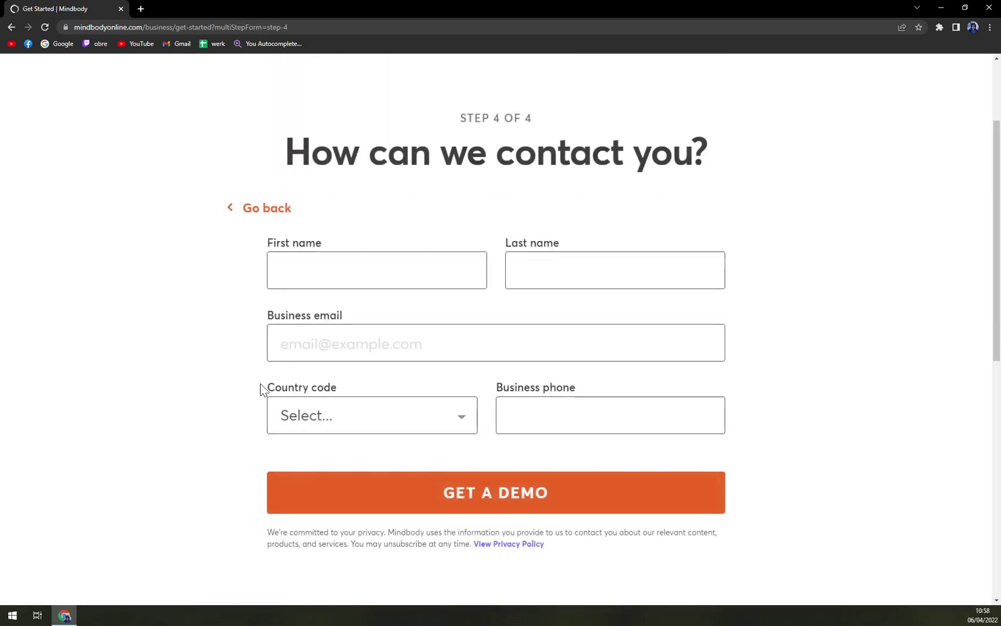
{"action": "left_click", "coordinate": [298, 271]}
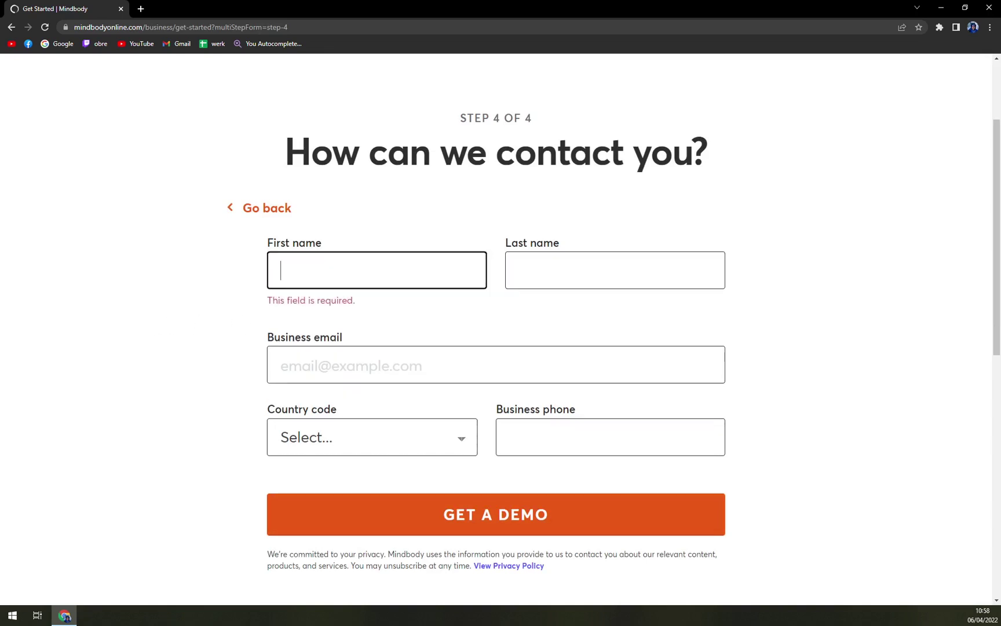
{"action": "key", "text": "Tab"}
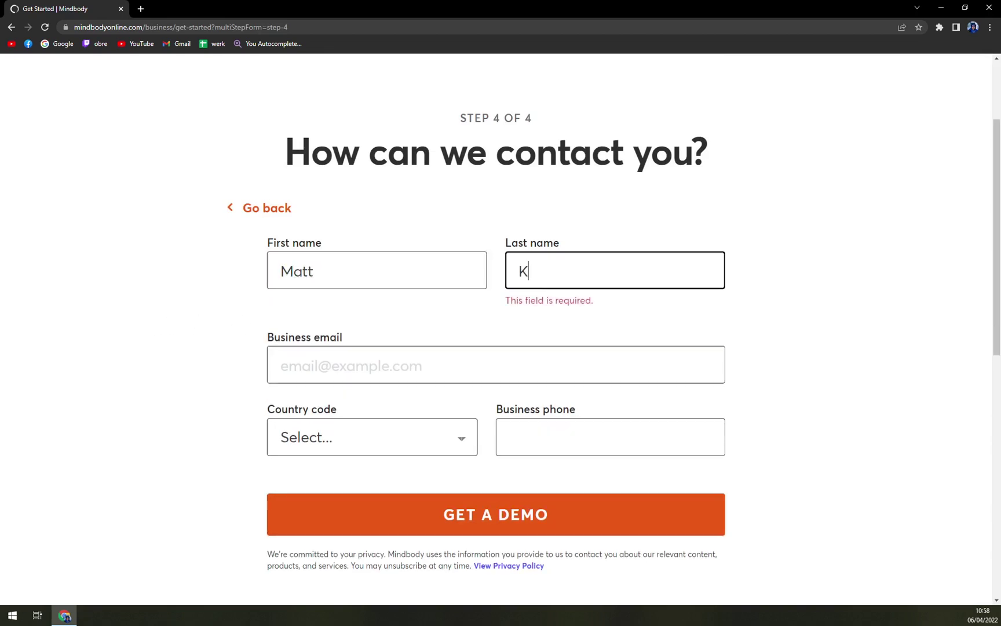
{"action": "key", "text": "Tab"}
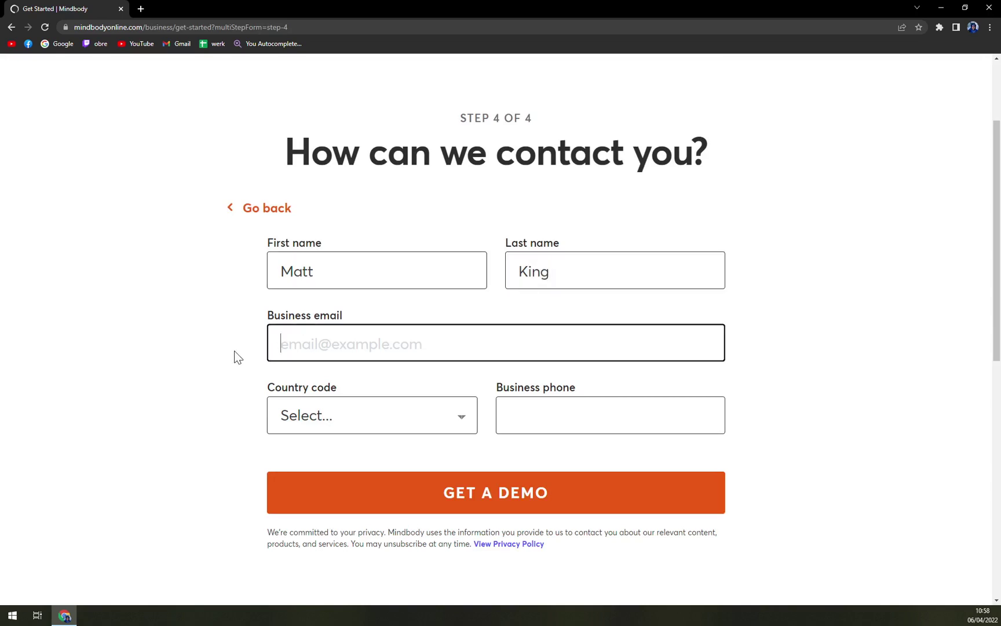
Set the country code to Slovakia (+421) and enter the business phone number.
{"action": "left_click", "coordinate": [326, 425]}
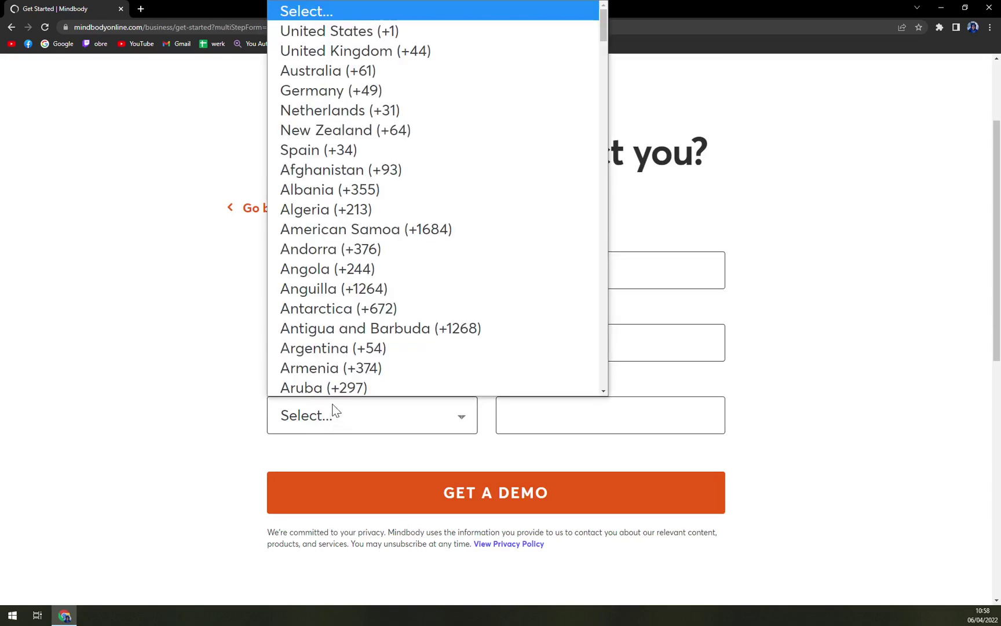
{"action": "left_click", "coordinate": [331, 413]}
{"action": "scroll", "coordinate": [355, 367], "scroll_direction": "down", "scroll_amount": 6}
{"action": "scroll", "coordinate": [360, 364], "scroll_direction": "up", "scroll_amount": 5}
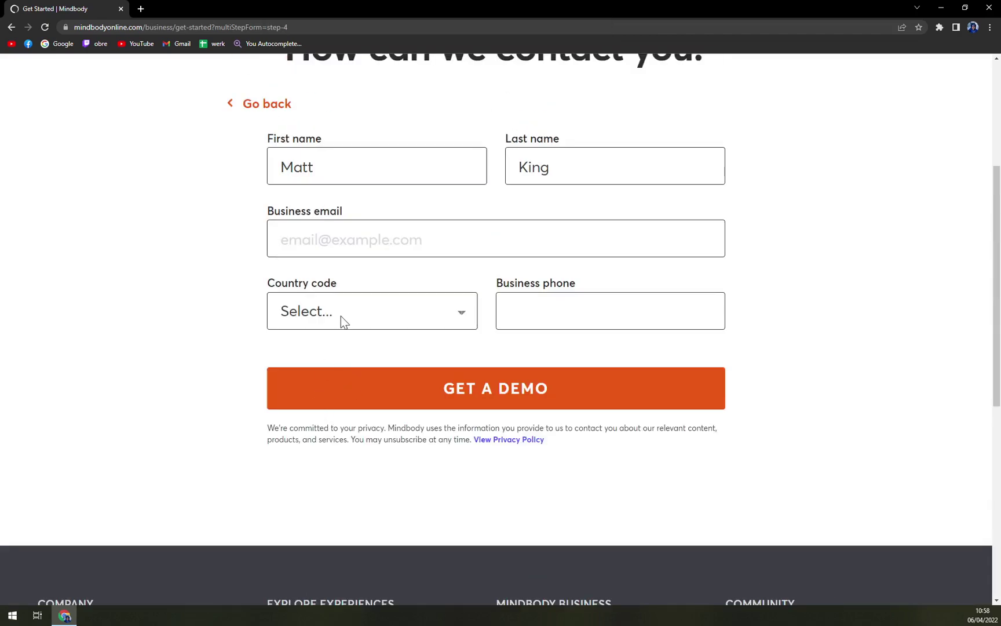
{"action": "left_click", "coordinate": [342, 313]}
{"action": "left_click_drag", "start_coordinate": [604, 17], "coordinate": [604, 240]}
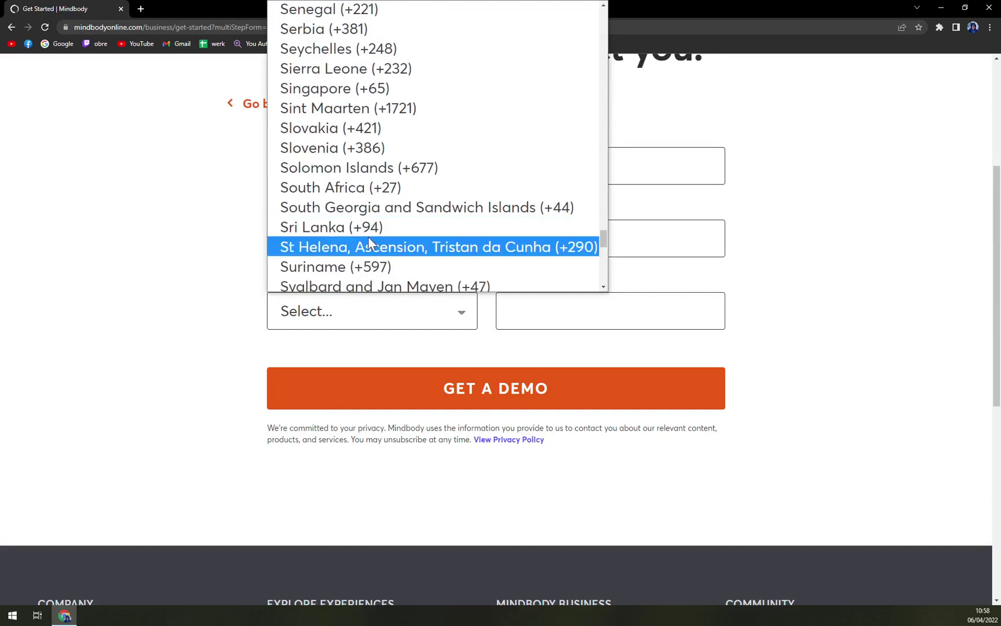
{"action": "left_click", "coordinate": [332, 139]}
{"action": "left_click", "coordinate": [595, 320]}
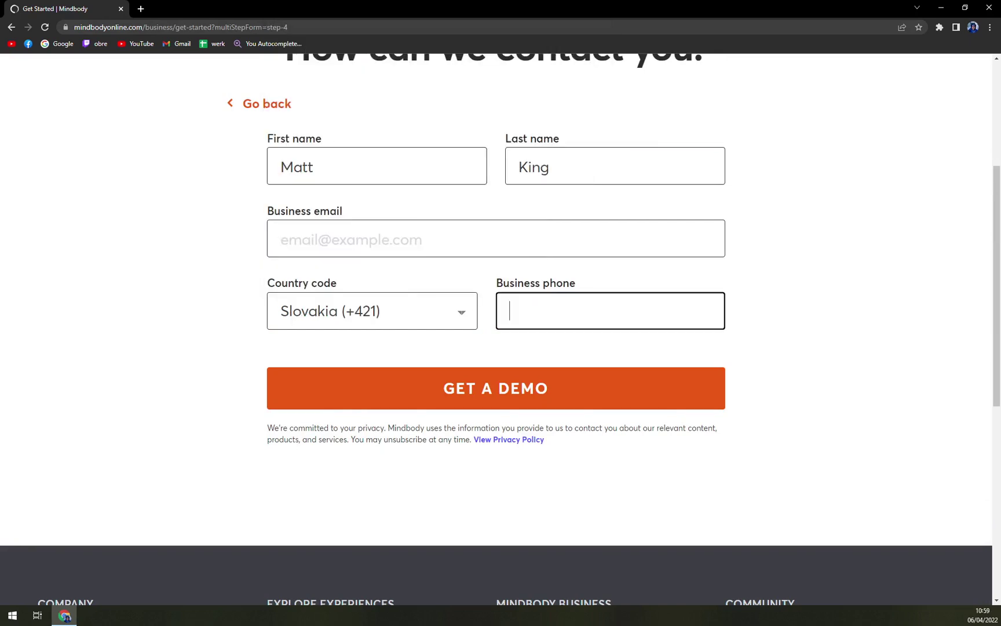
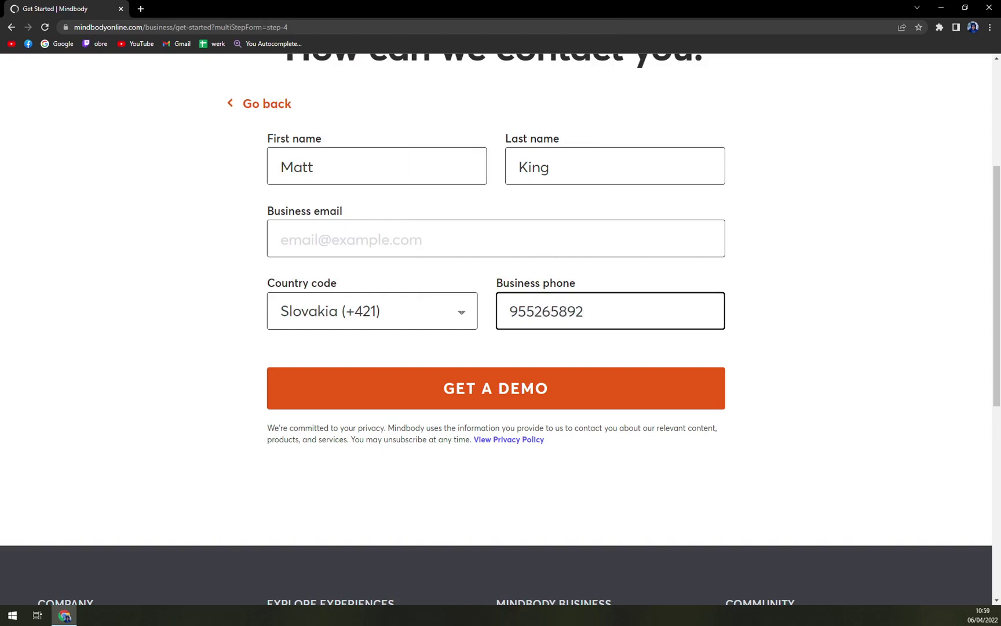
{"action": "key", "text": "Return"}
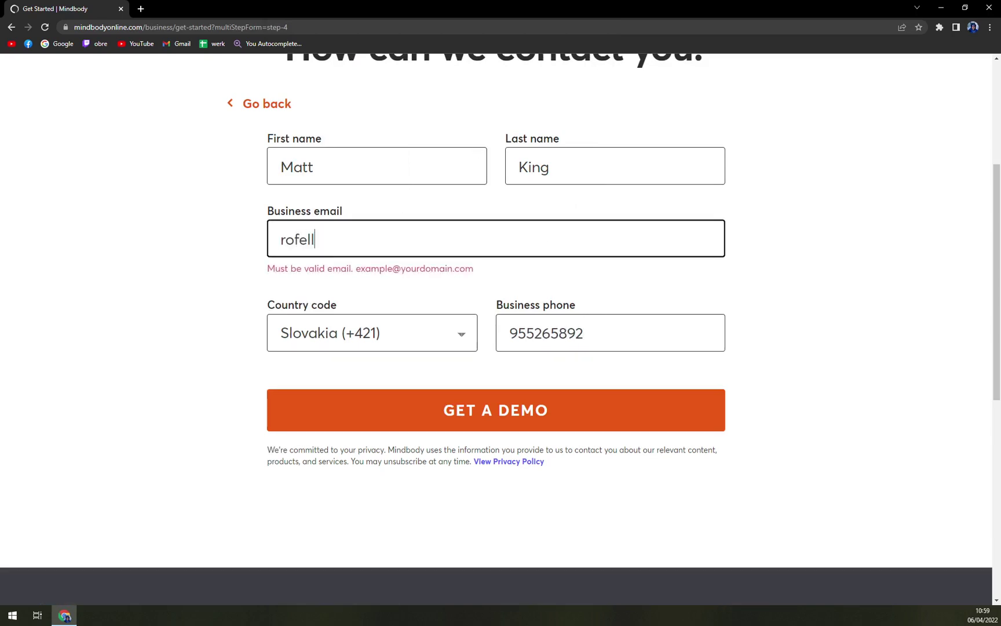
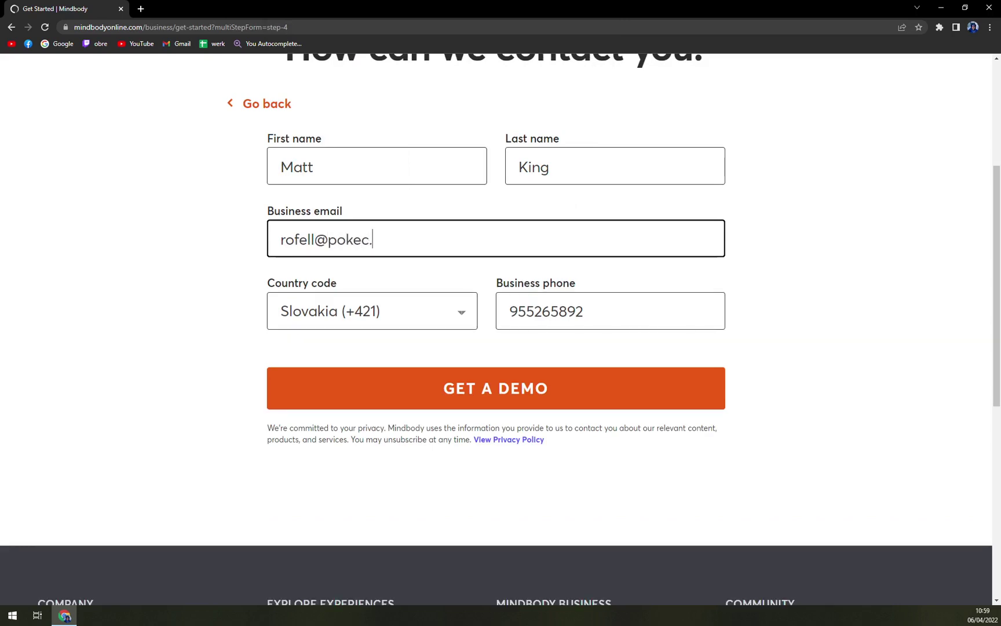
Submit the completed demo request and scroll up to the 'Thanks for your interest.' message.
{"action": "left_click", "coordinate": [453, 395]}
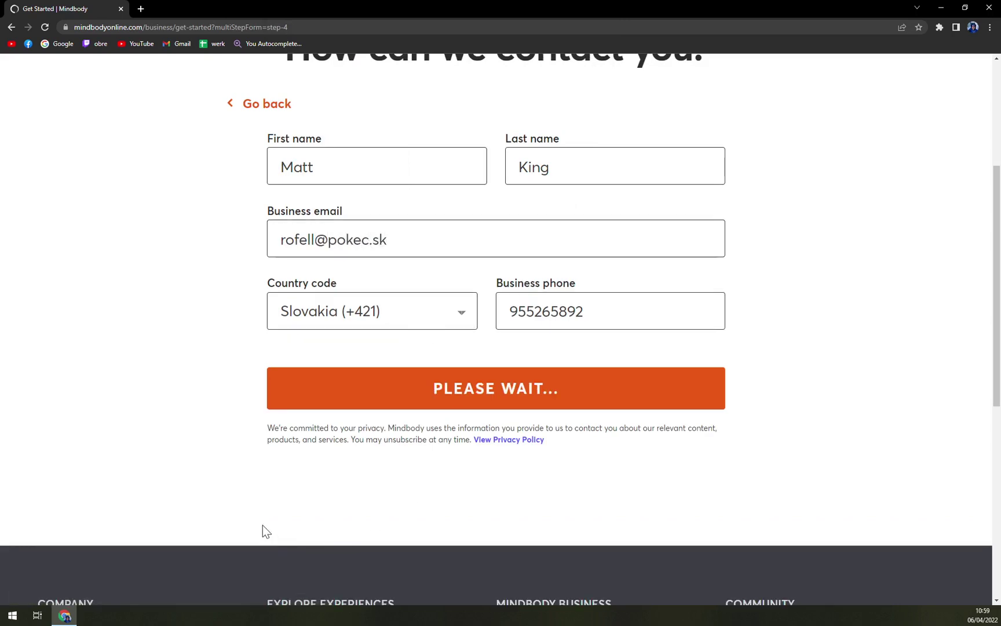
{"action": "scroll", "coordinate": [262, 525], "scroll_direction": "up", "scroll_amount": 1}
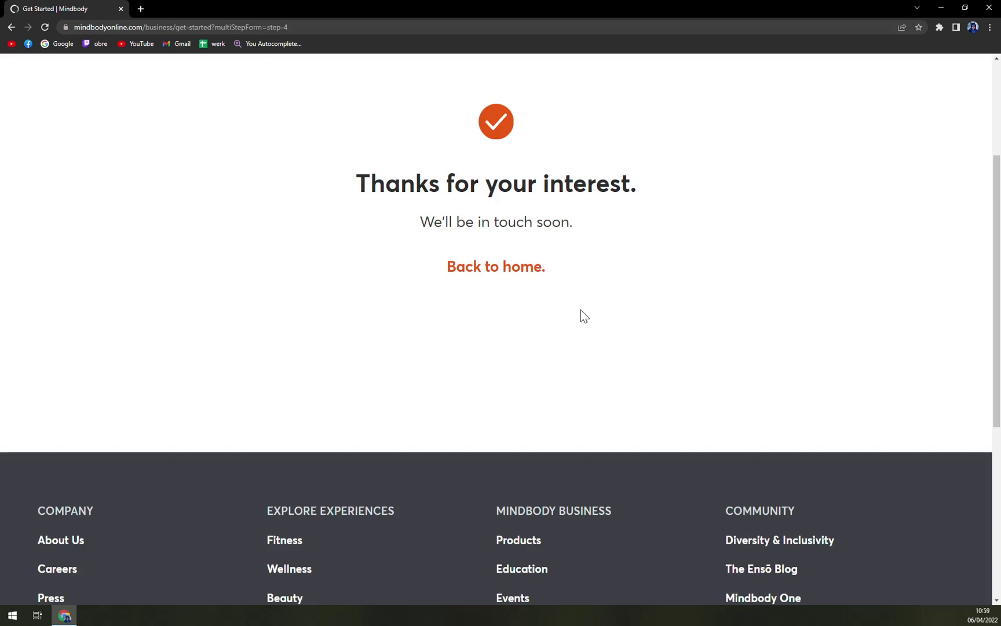
{"action": "scroll", "coordinate": [340, 70], "scroll_direction": "up", "scroll_amount": 3}
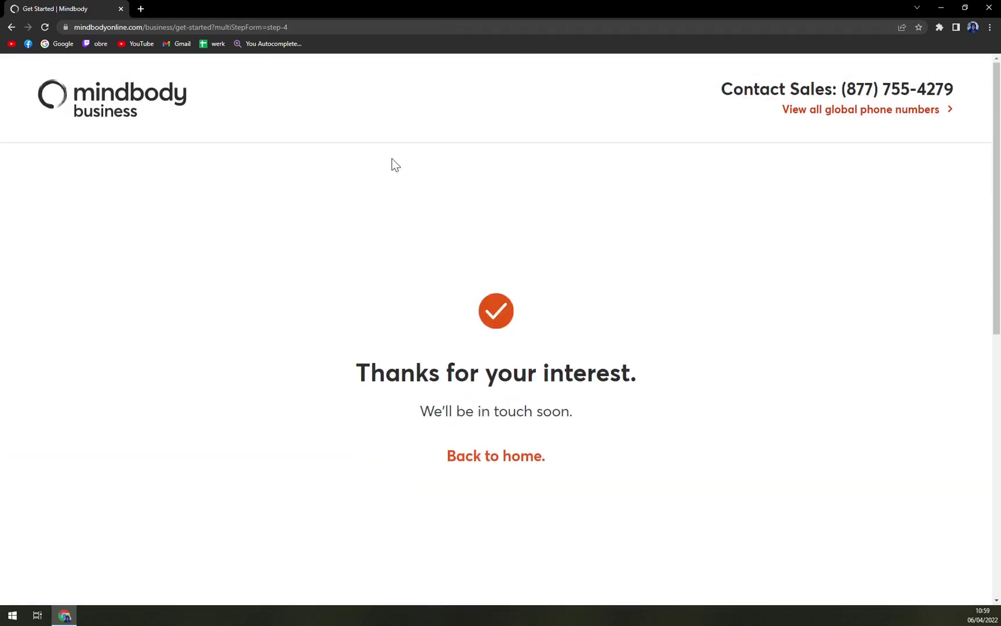